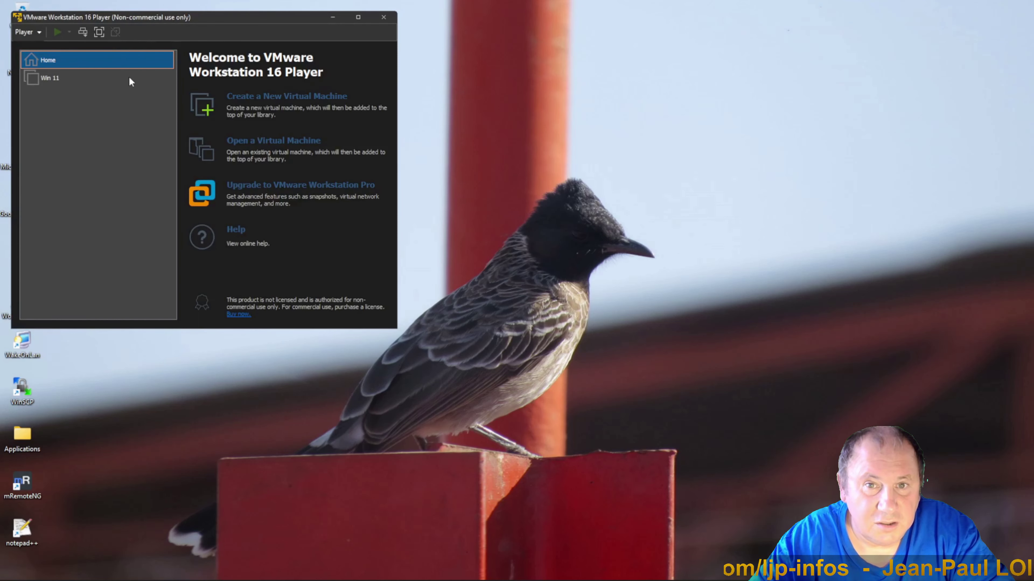
- Power on the Win 11 virtual machine and reposition its window on the desktop
{"action": "left_click_drag", "start_coordinate": [118, 18], "coordinate": [268, 78]}
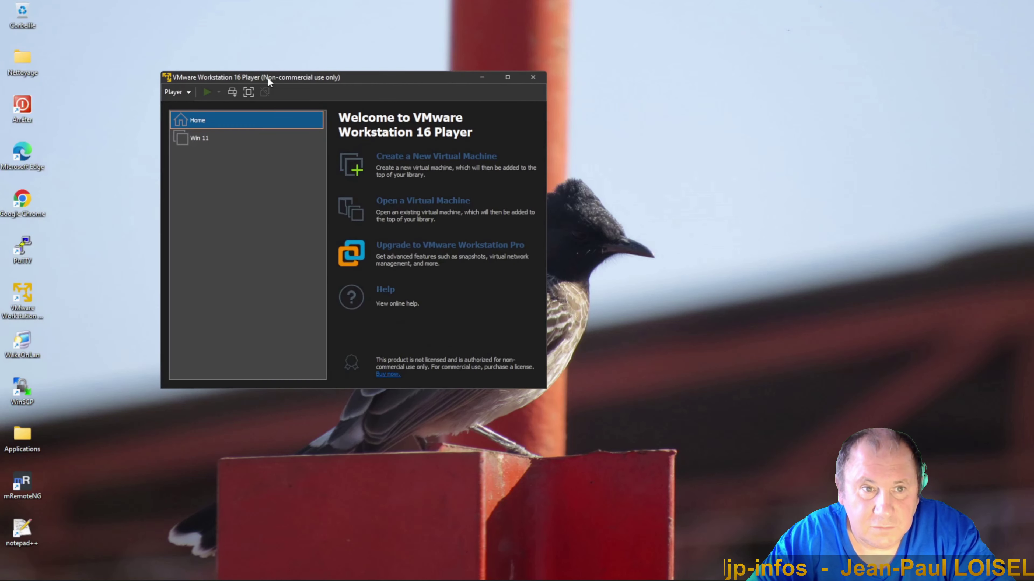
{"action": "left_click", "coordinate": [191, 136]}
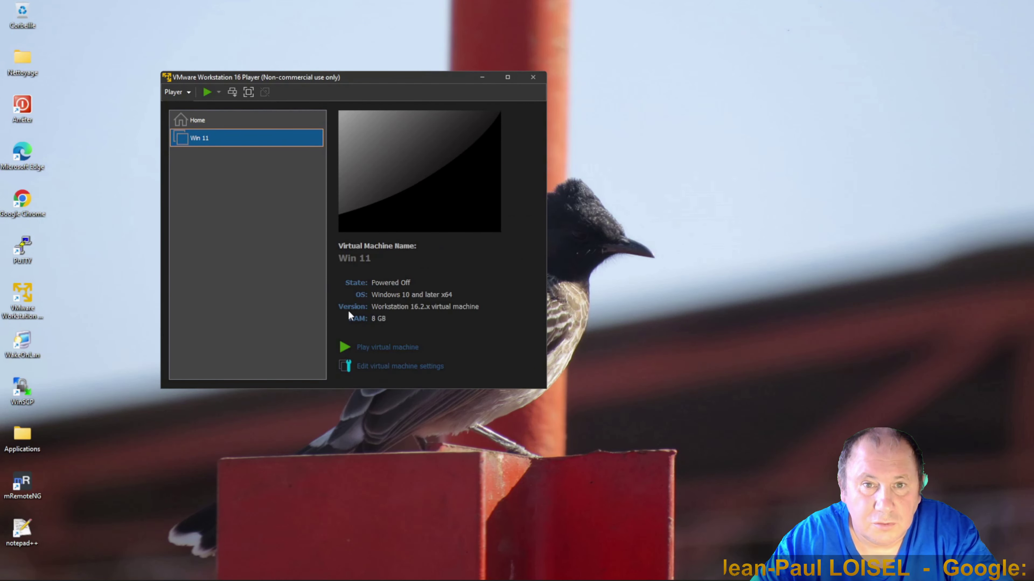
{"action": "left_click", "coordinate": [366, 347]}
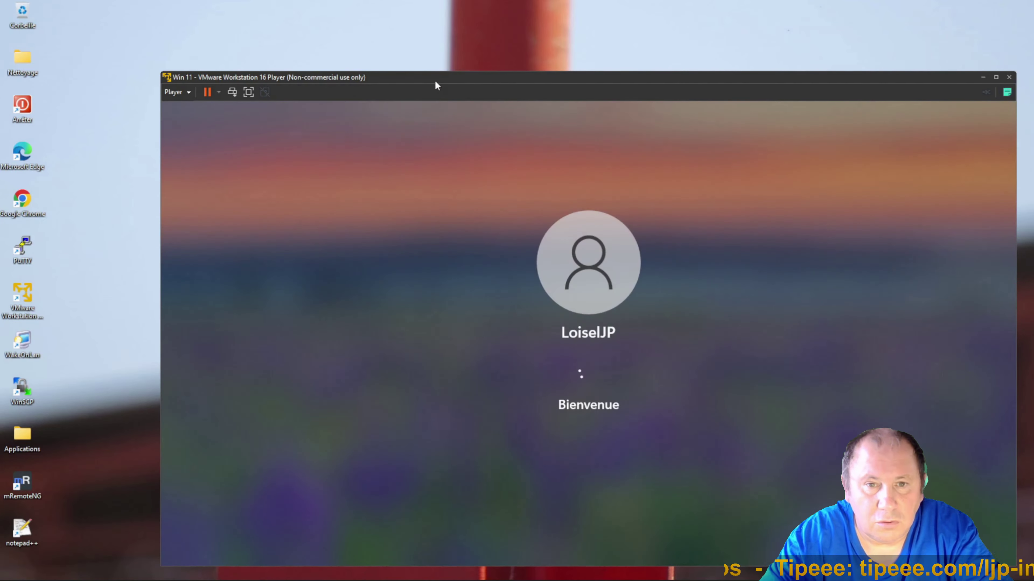
{"action": "left_click_drag", "start_coordinate": [435, 76], "coordinate": [347, 45]}
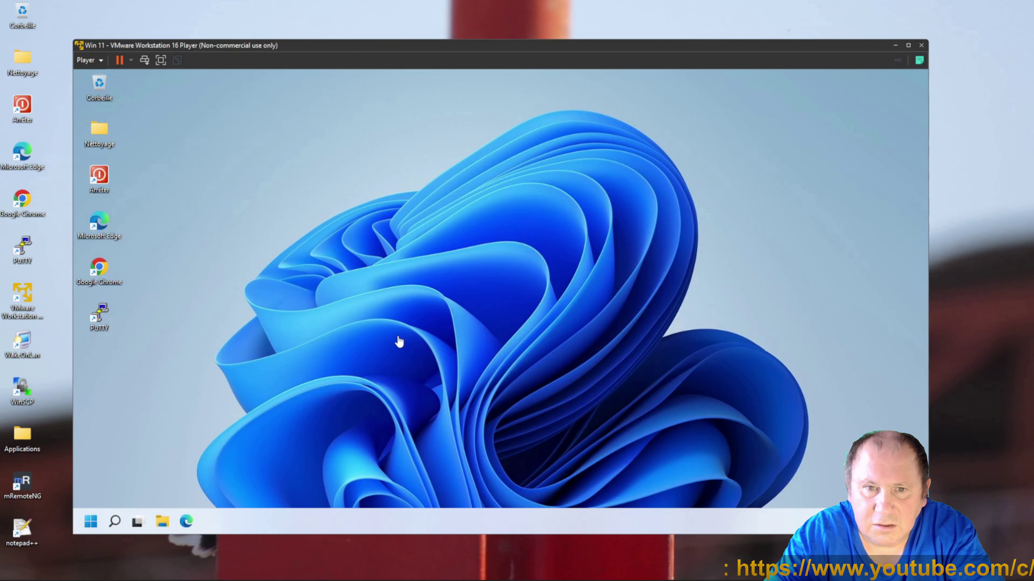
- Shut down the Win 11 guest using the shutdown shortcut on its desktop
{"action": "left_click", "coordinate": [93, 529]}
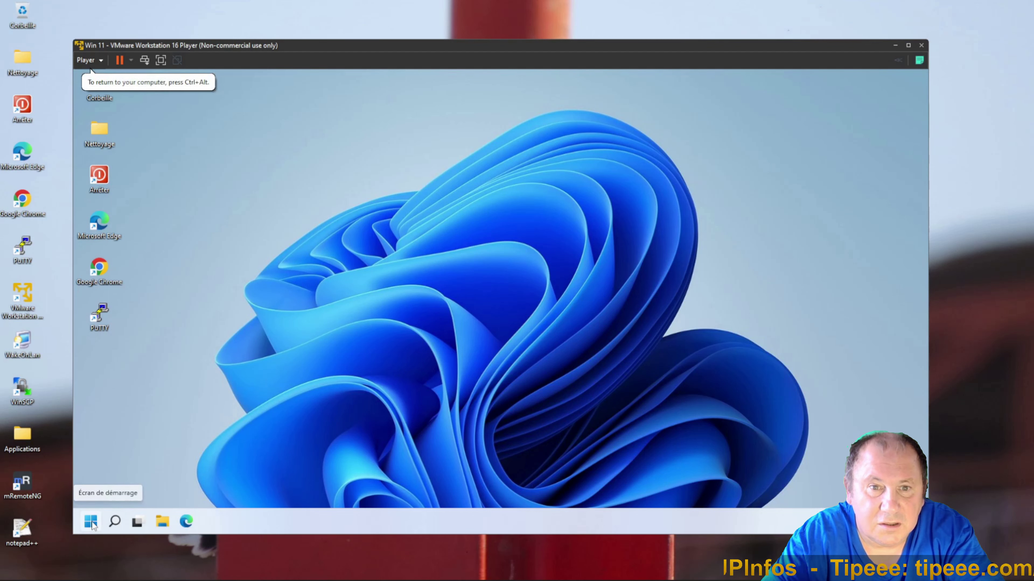
{"action": "left_click", "coordinate": [93, 524]}
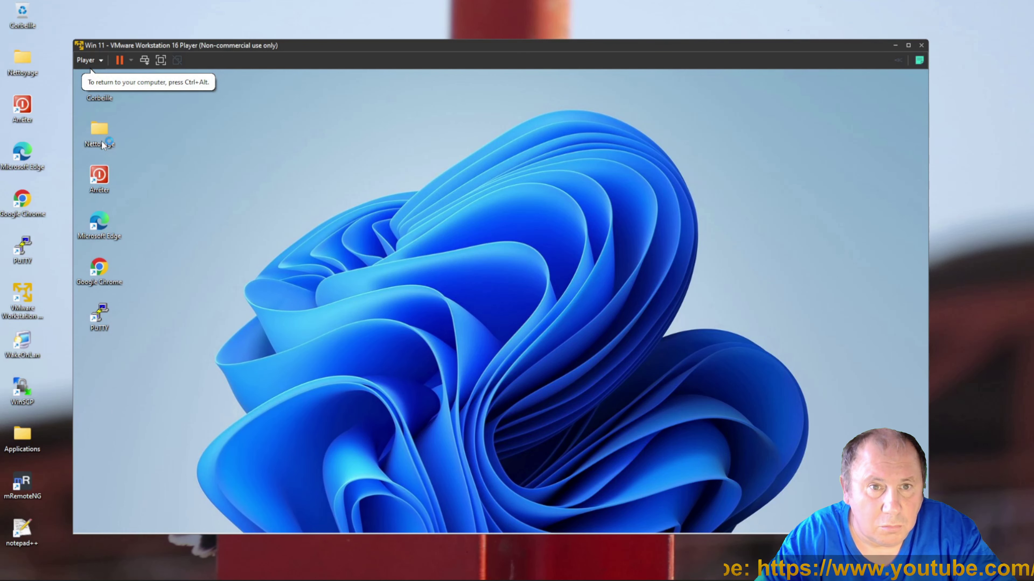
{"action": "double_click", "coordinate": [105, 185]}
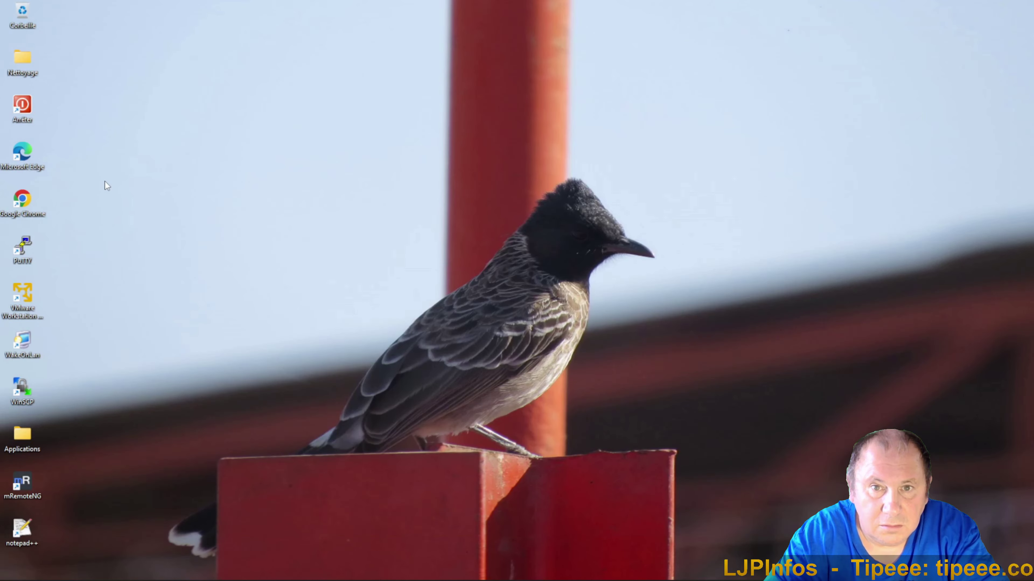
- Reopen VMware Workstation 16 Player and enable Virtualize Intel VT-x/EPT or AMD-V/RVI in the Win 11 machine's processor settings
{"action": "double_click", "coordinate": [12, 305]}
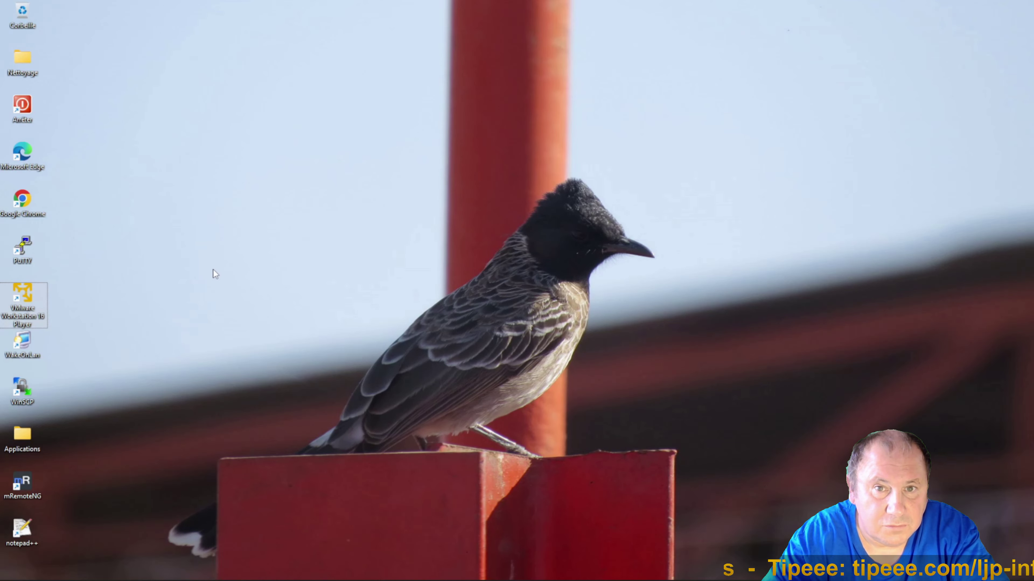
{"action": "left_click", "coordinate": [105, 135]}
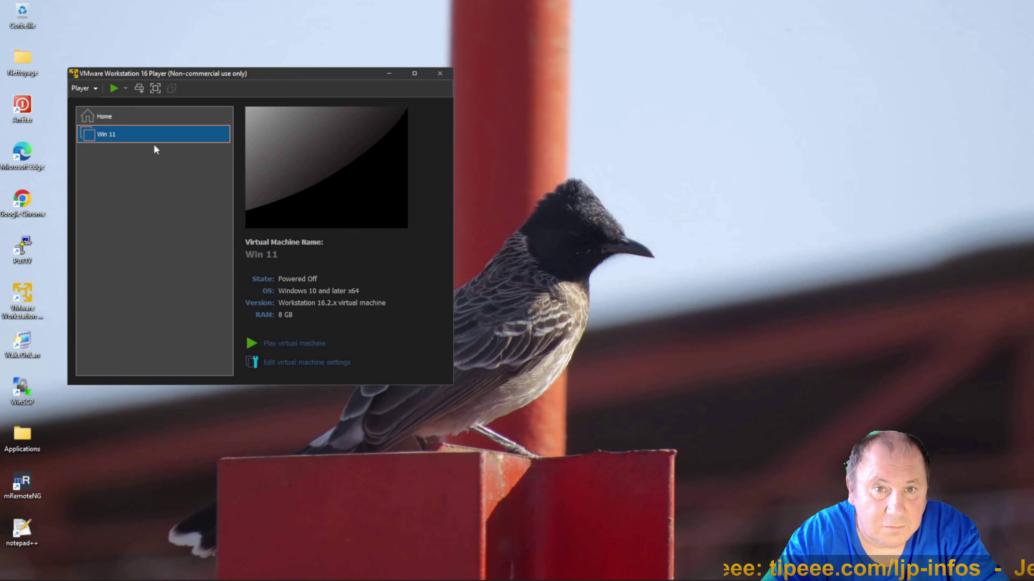
{"action": "left_click", "coordinate": [279, 362]}
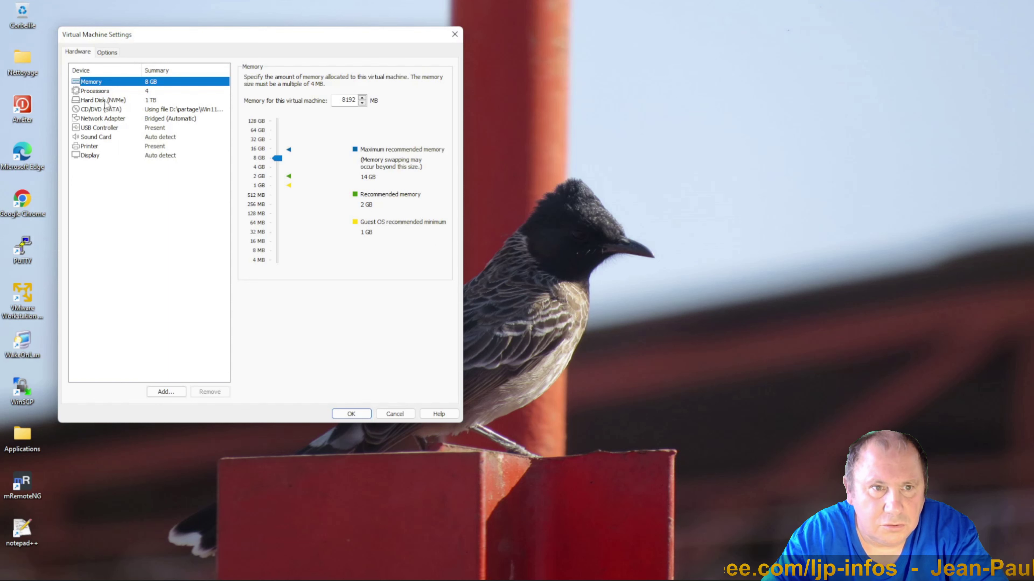
{"action": "left_click", "coordinate": [97, 93]}
{"action": "left_click", "coordinate": [247, 108]}
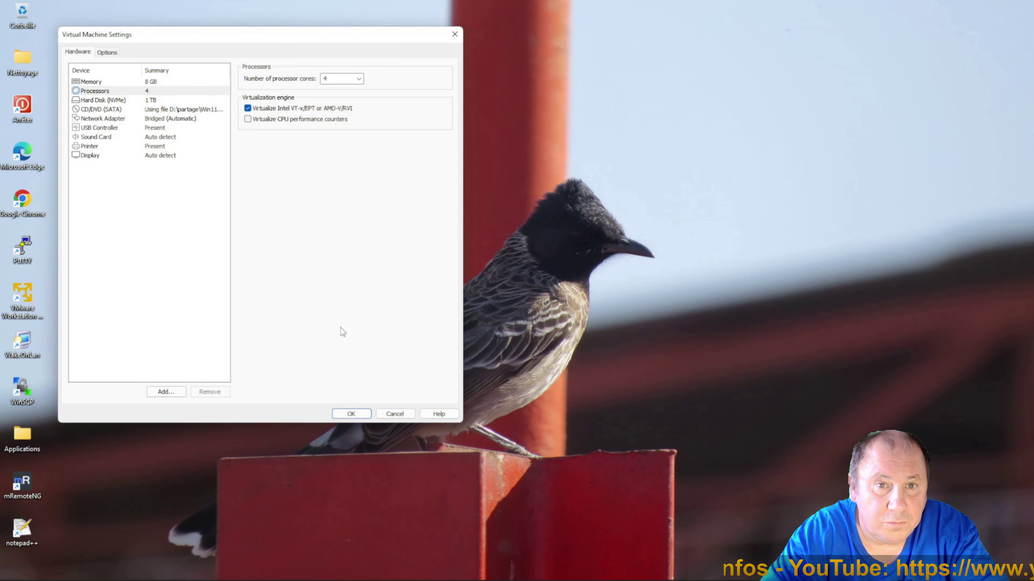
{"action": "left_click", "coordinate": [342, 413]}
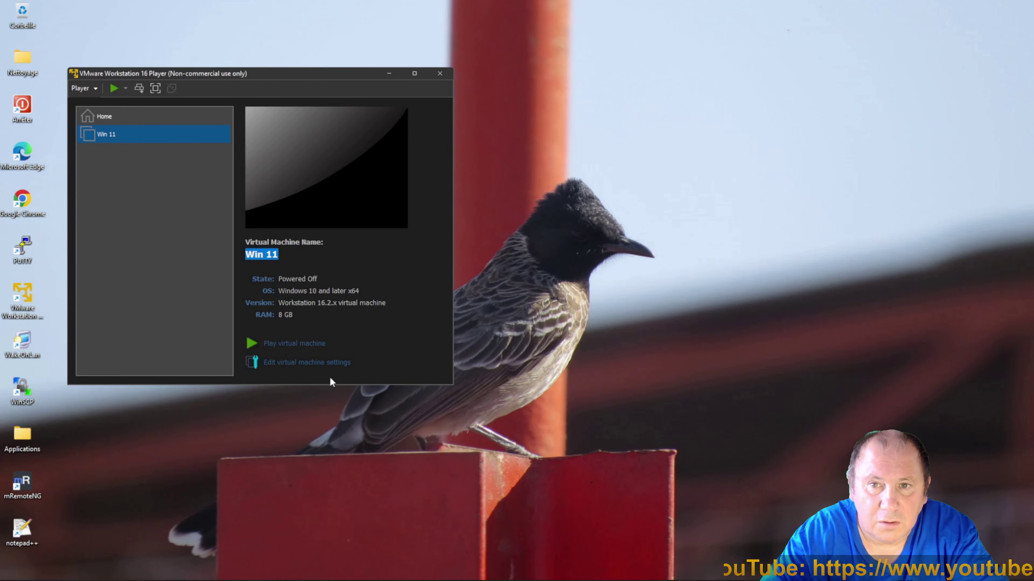
- Try to power on Win 11, decline continuing without virtualized AMD-V/RVI, and close the player
{"action": "left_click", "coordinate": [284, 344]}
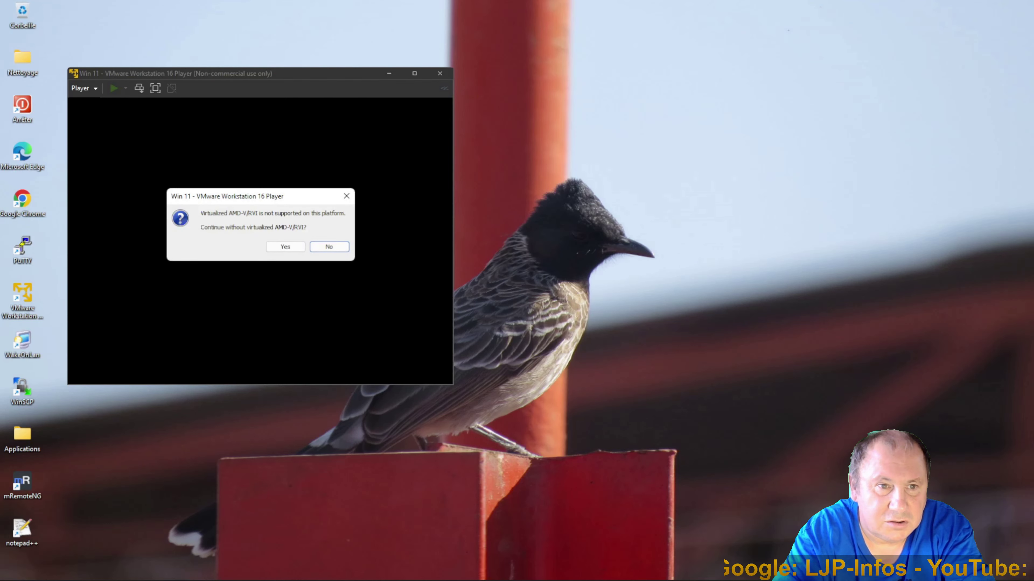
{"action": "left_click_drag", "start_coordinate": [346, 213], "coordinate": [227, 213]}
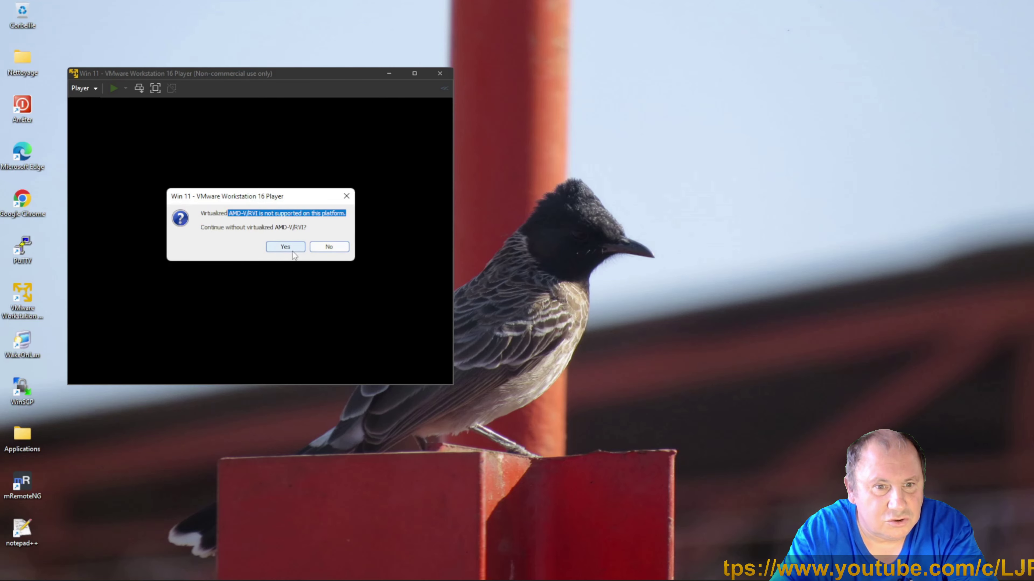
{"action": "left_click", "coordinate": [329, 248]}
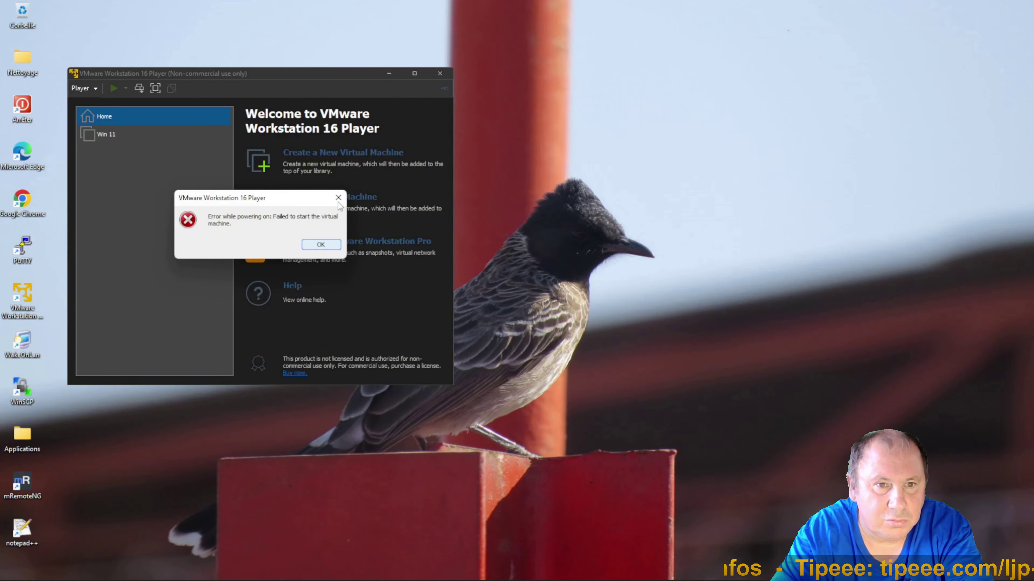
{"action": "left_click", "coordinate": [320, 245]}
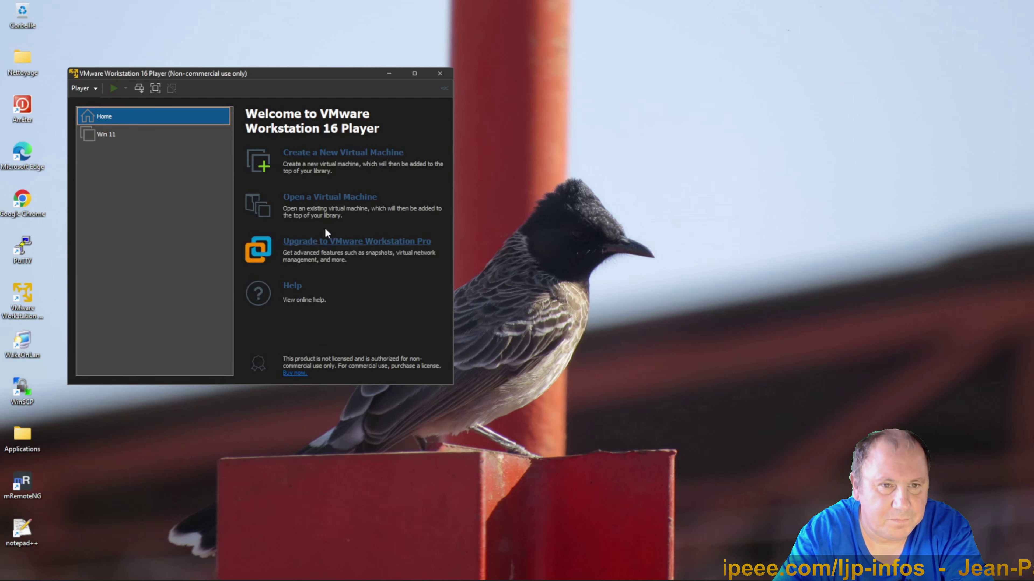
{"action": "left_click", "coordinate": [440, 74]}
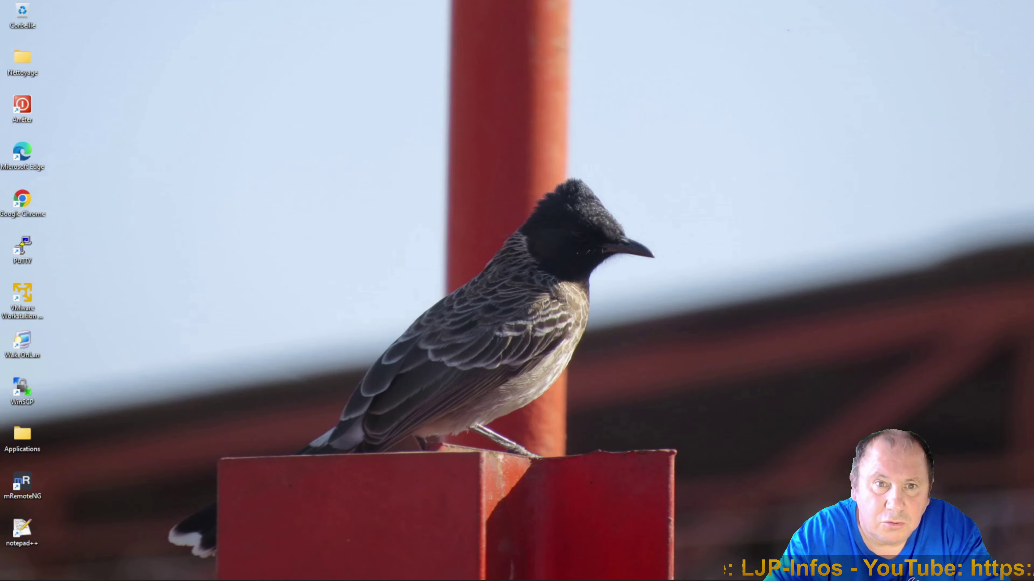
- Switch to a Windows PowerShell session on the host by running powershell from the Run dialog
{"action": "right_click", "coordinate": [14, 568]}
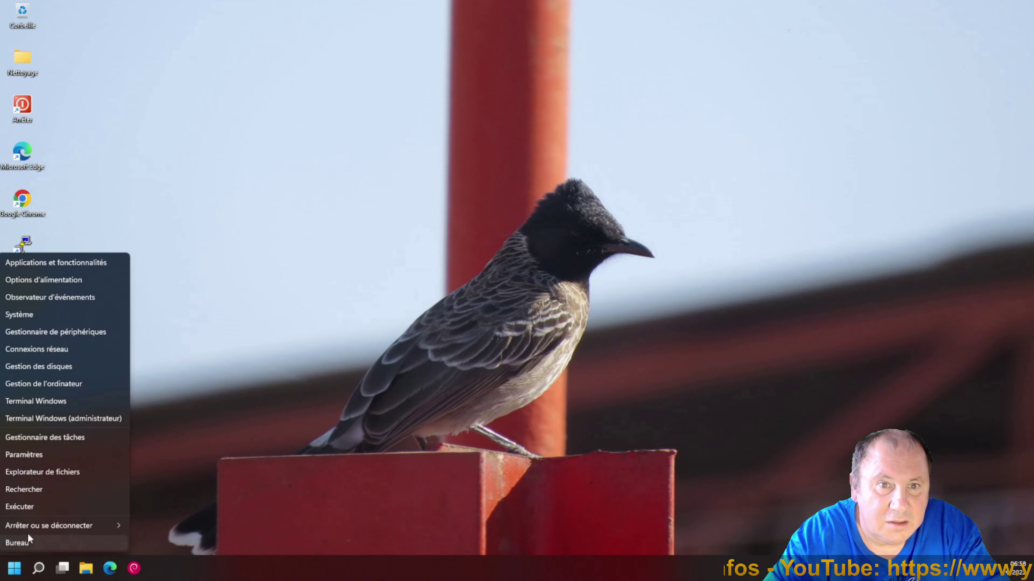
{"action": "left_click", "coordinate": [35, 505]}
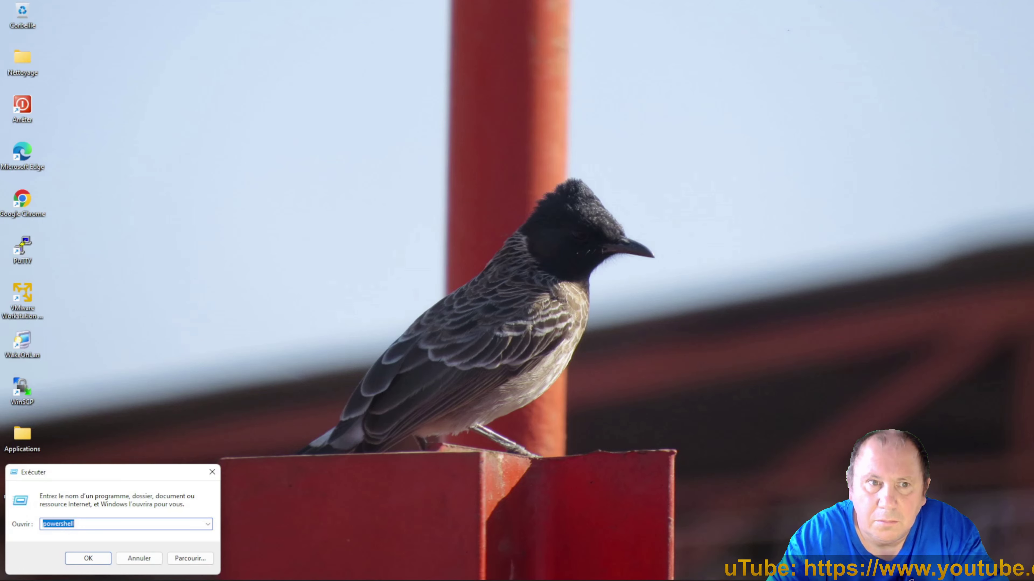
{"action": "key", "text": "End"}
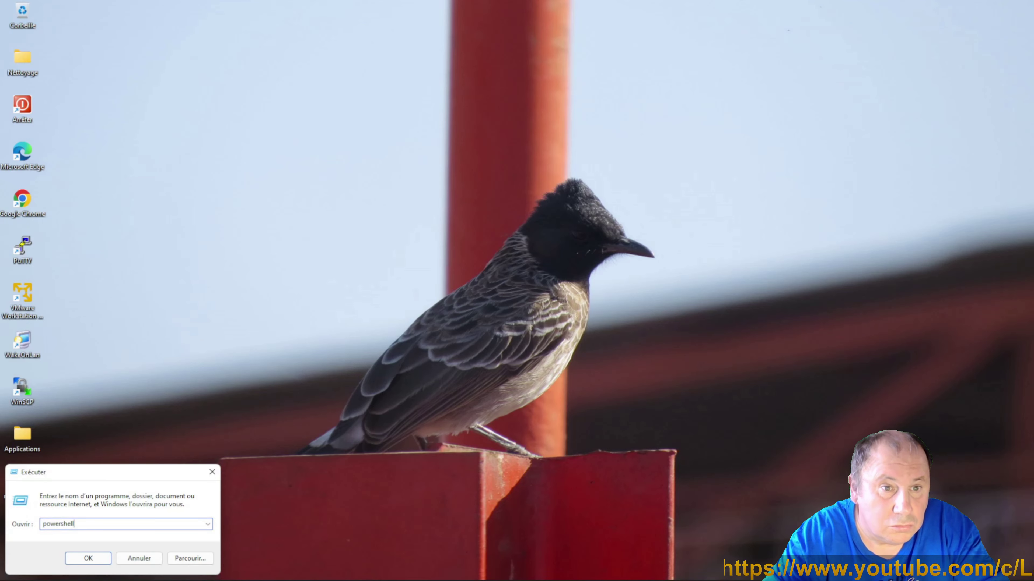
{"action": "left_click_drag", "start_coordinate": [75, 524], "coordinate": [43, 524]}
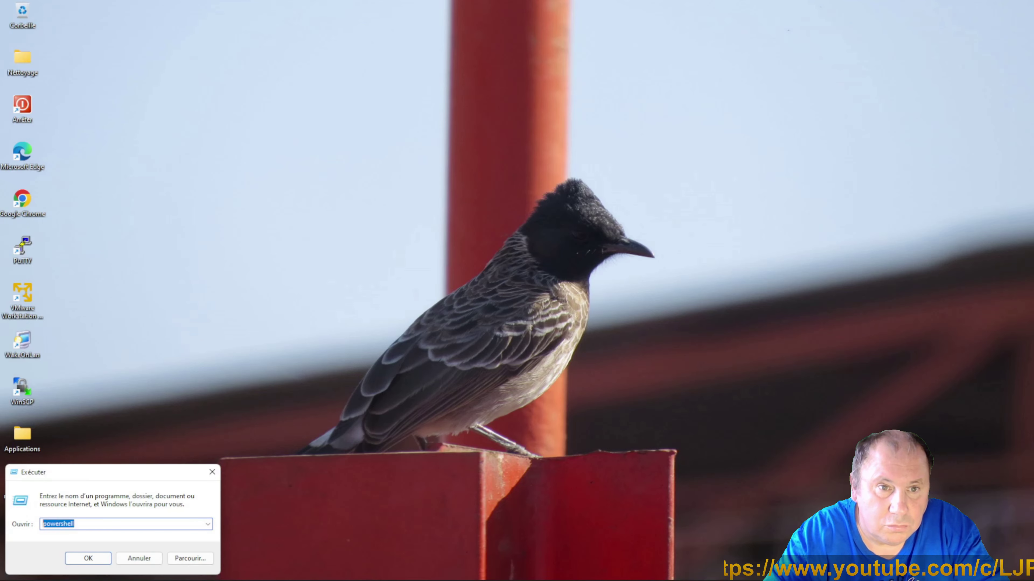
{"action": "left_click", "coordinate": [90, 559]}
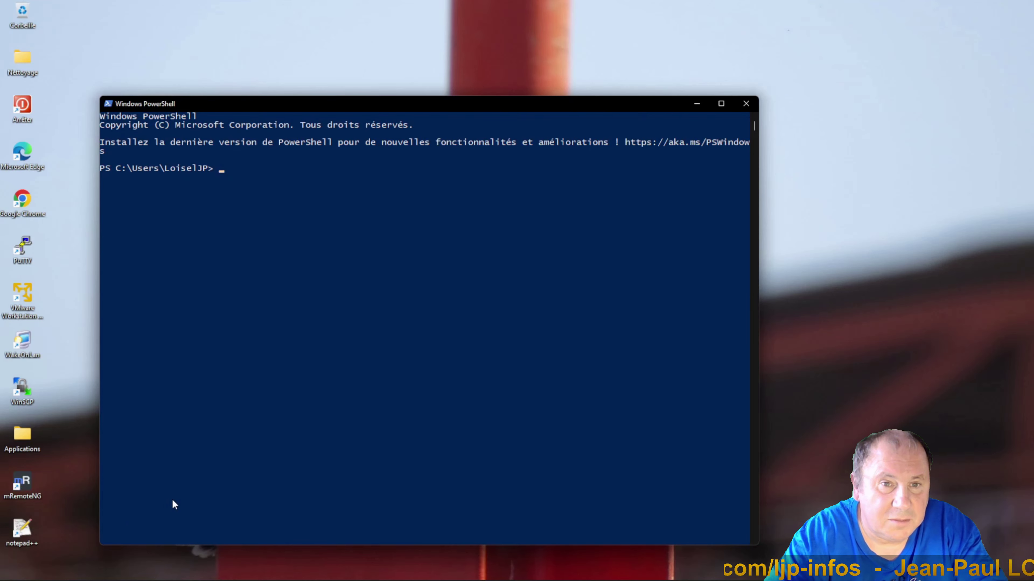
- List all installed WSL distributions with wsl --list --all, enlarging the console text for readability
{"action": "type", "text": "wsl"}
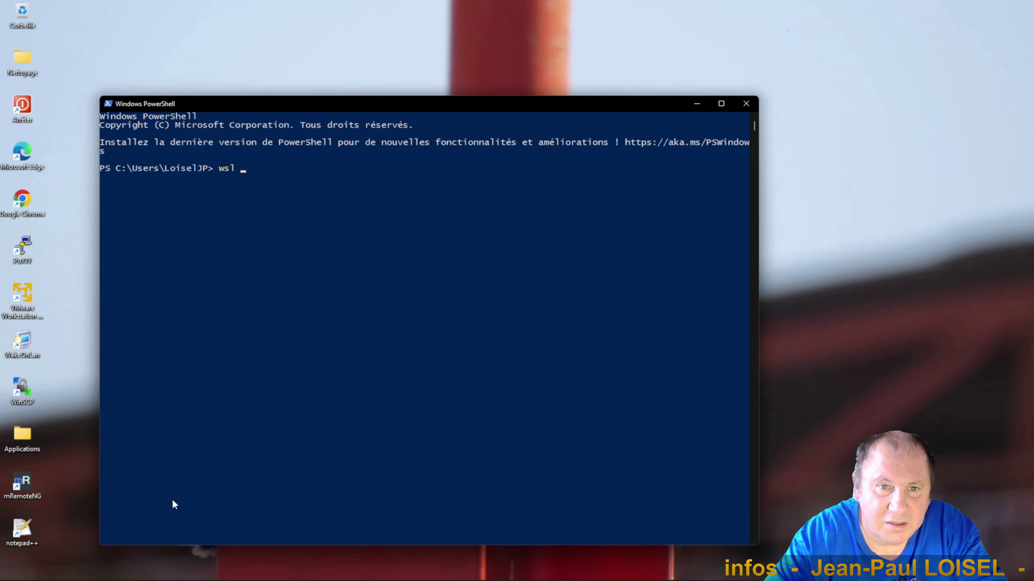
{"action": "type", "text": " --list all"}
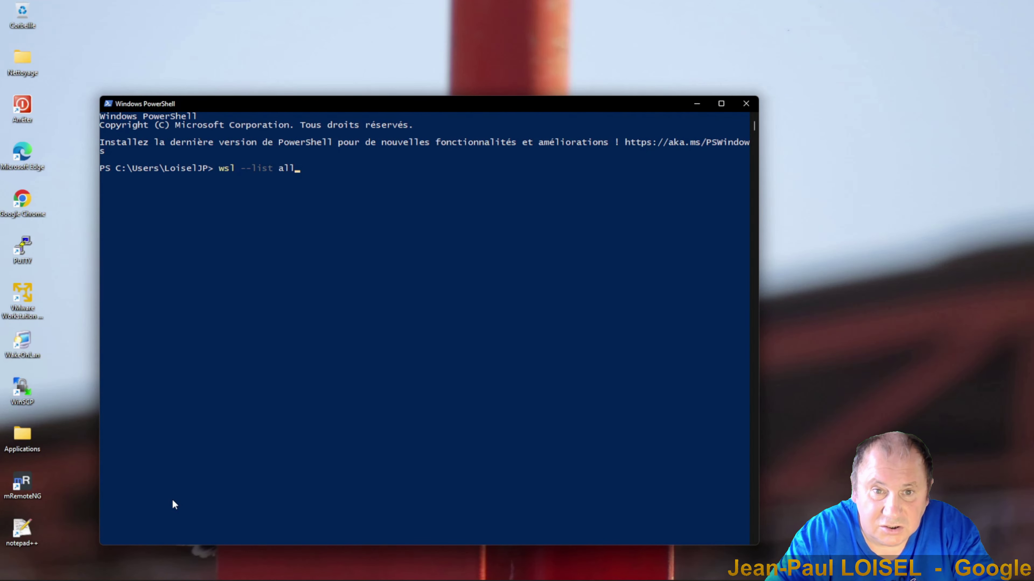
{"action": "key", "text": "Left"}
{"action": "key", "text": "Left"}
{"action": "key", "text": "Left"}
{"action": "type", "text": "--"}
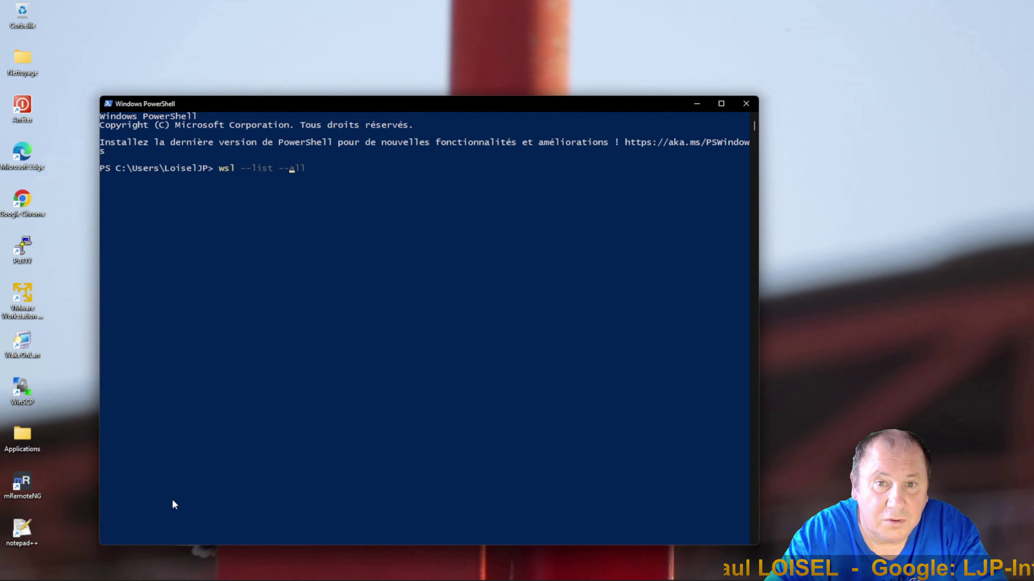
{"action": "scroll", "coordinate": [273, 422], "scroll_direction": "up", "scroll_amount": 2}
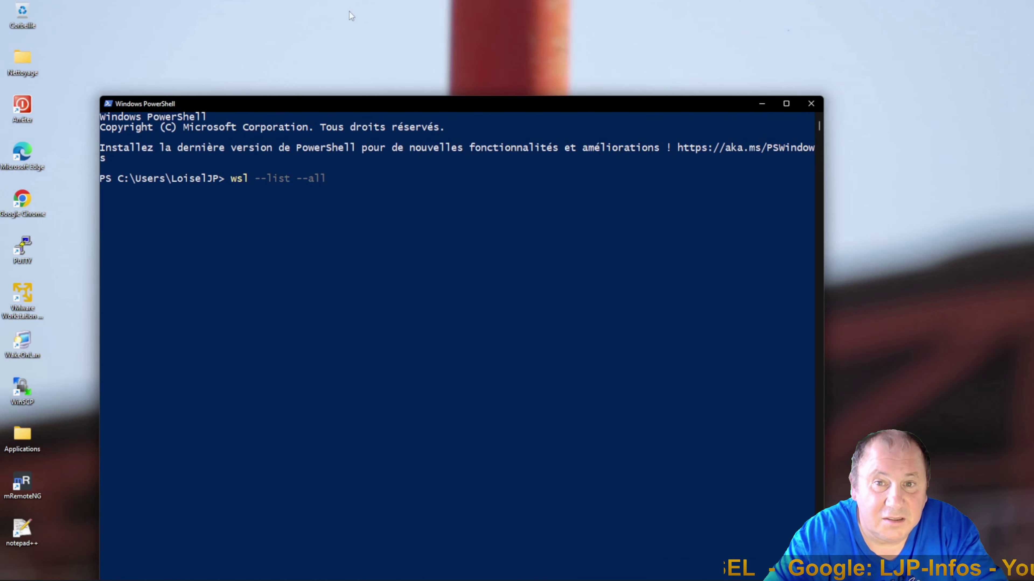
{"action": "left_click_drag", "start_coordinate": [367, 106], "coordinate": [371, 47]}
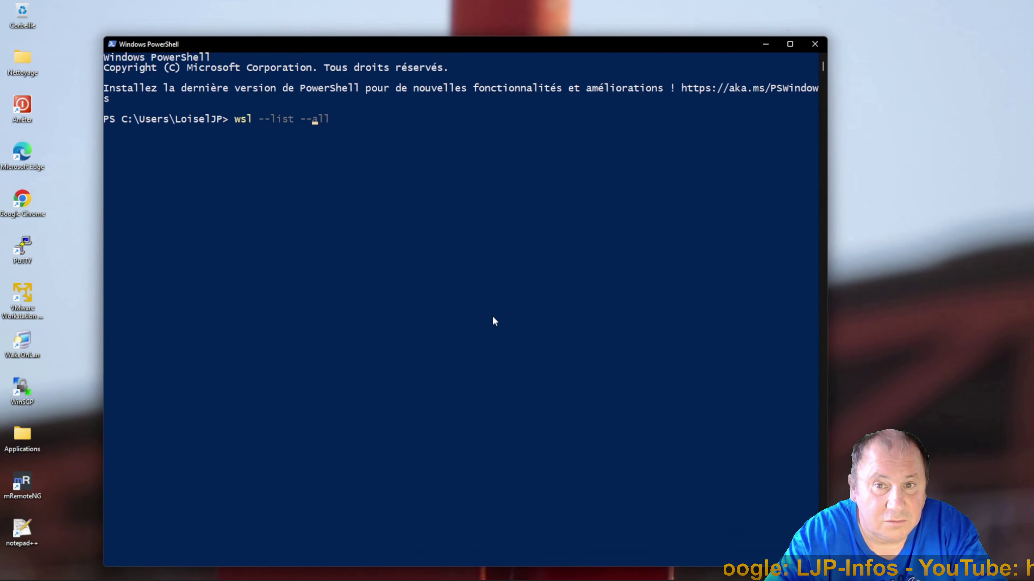
{"action": "key", "text": "Return"}
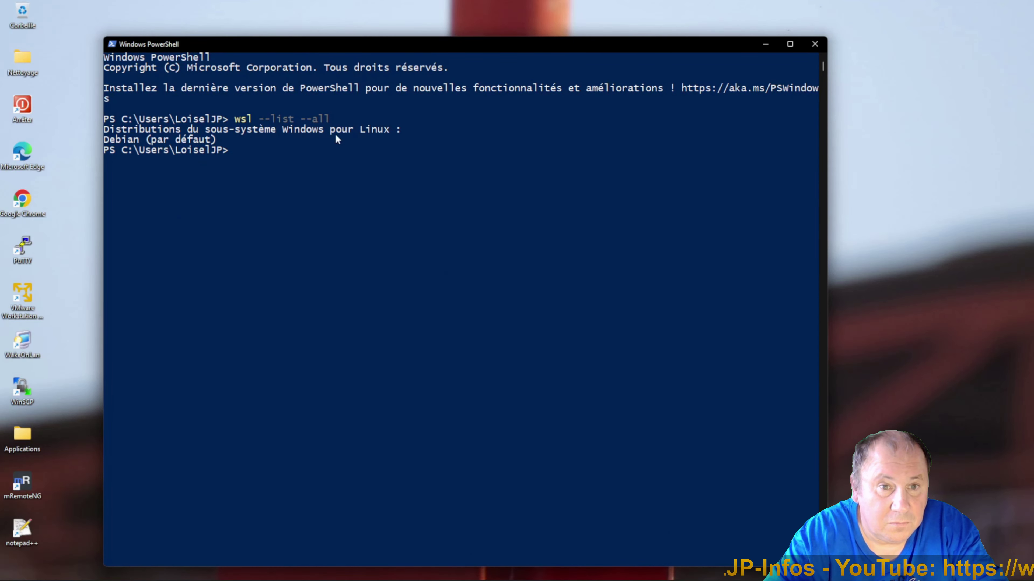
{"action": "left_click_drag", "start_coordinate": [109, 144], "coordinate": [222, 141]}
{"action": "left_click", "coordinate": [275, 159]}
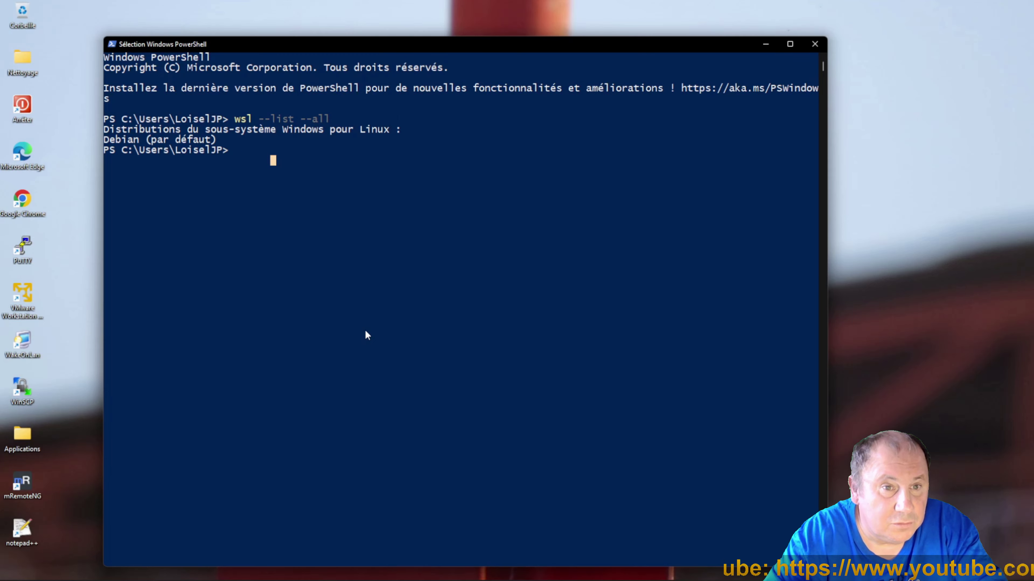
- List the WSL distributions available for installation with wsl --list --online, and exit the PowerShell session
{"action": "type", "text": "wls --"}
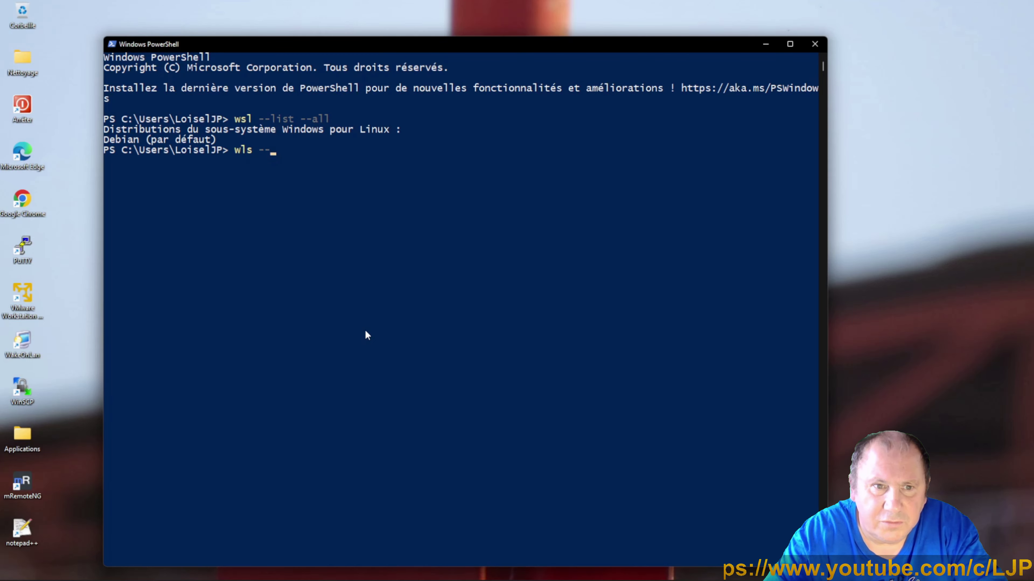
{"action": "key", "text": "BackSpace"}
{"action": "key", "text": "BackSpace"}
{"action": "key", "text": "BackSpace"}
{"action": "key", "text": "BackSpace"}
{"action": "key", "text": "BackSpace"}
{"action": "type", "text": "sl"}
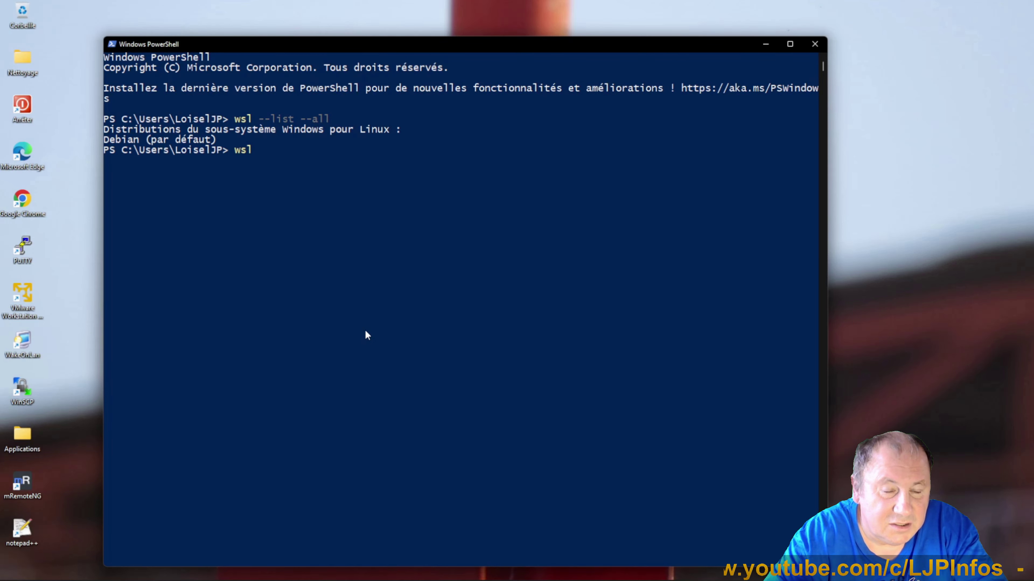
{"action": "type", "text": " --list --"}
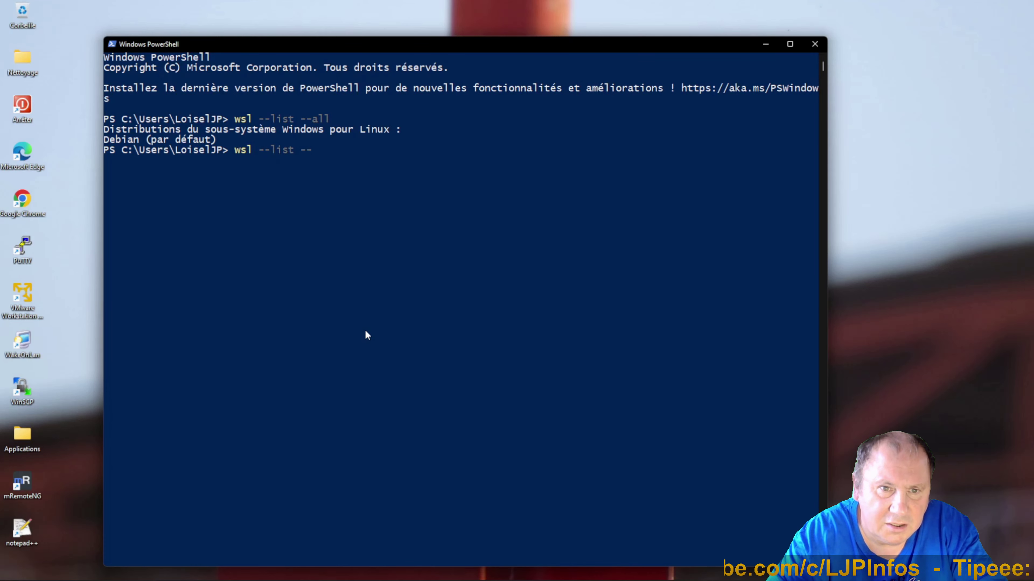
{"action": "type", "text": "online"}
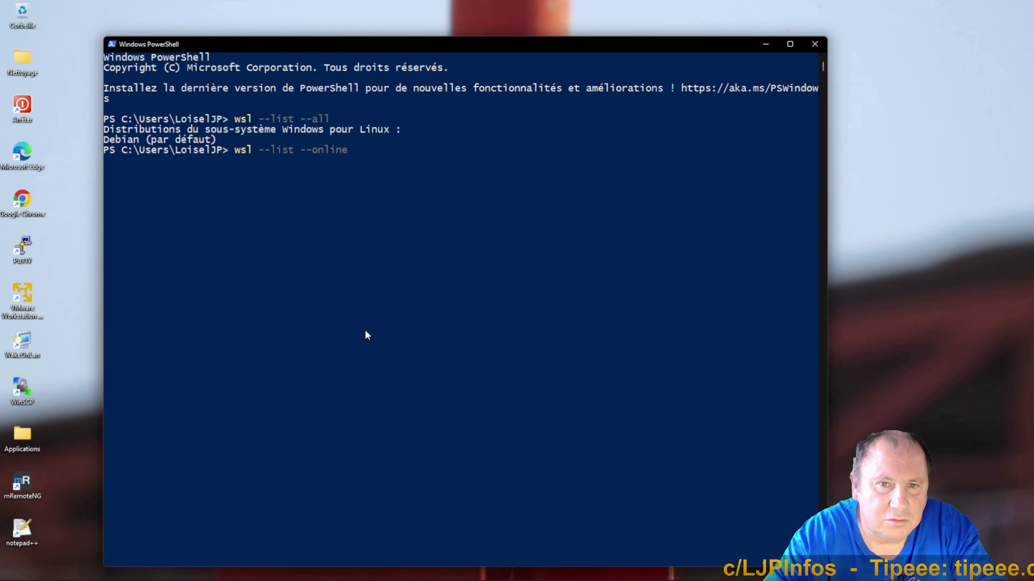
{"action": "key", "text": "Return"}
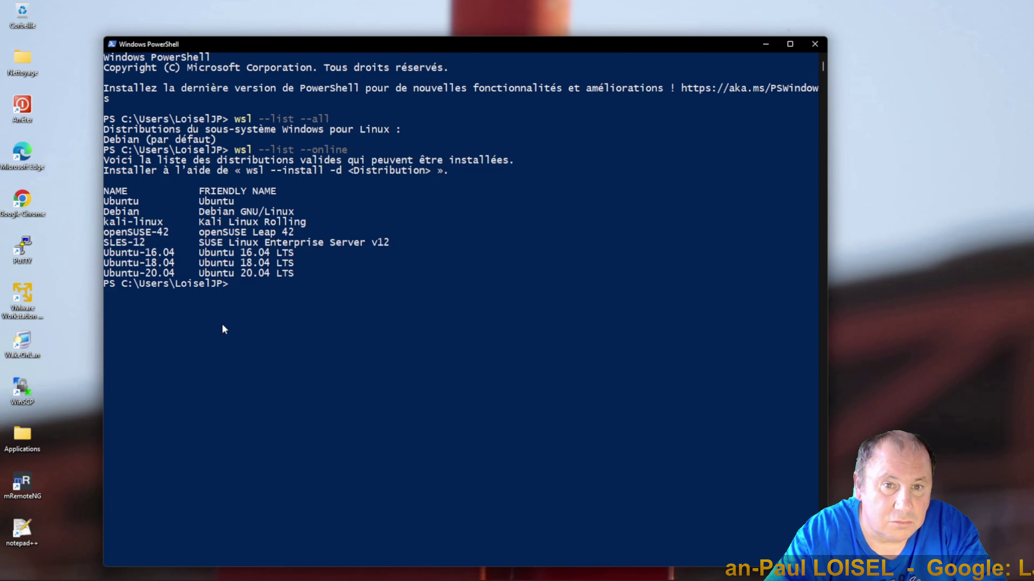
{"action": "type", "text": "exit"}
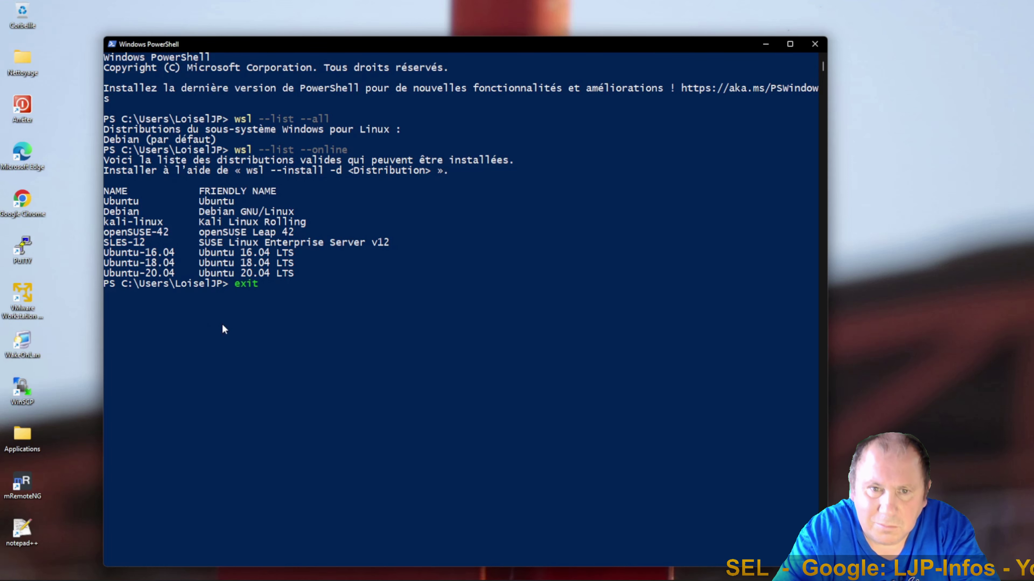
{"action": "key", "text": "Return"}
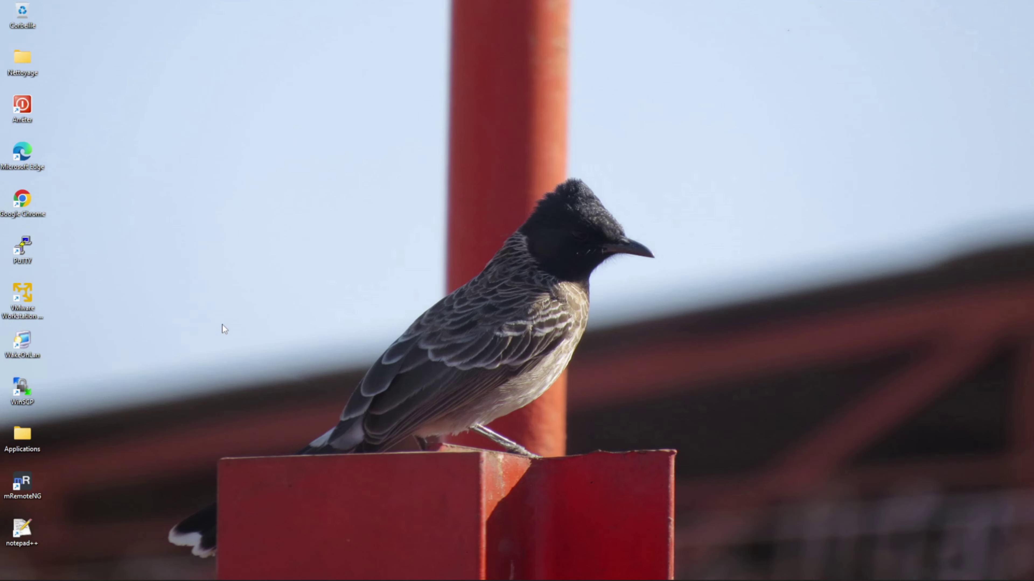
- Find Debian among the installed applications in Windows Settings (Paramètres) and uninstall it
{"action": "right_click", "coordinate": [15, 570]}
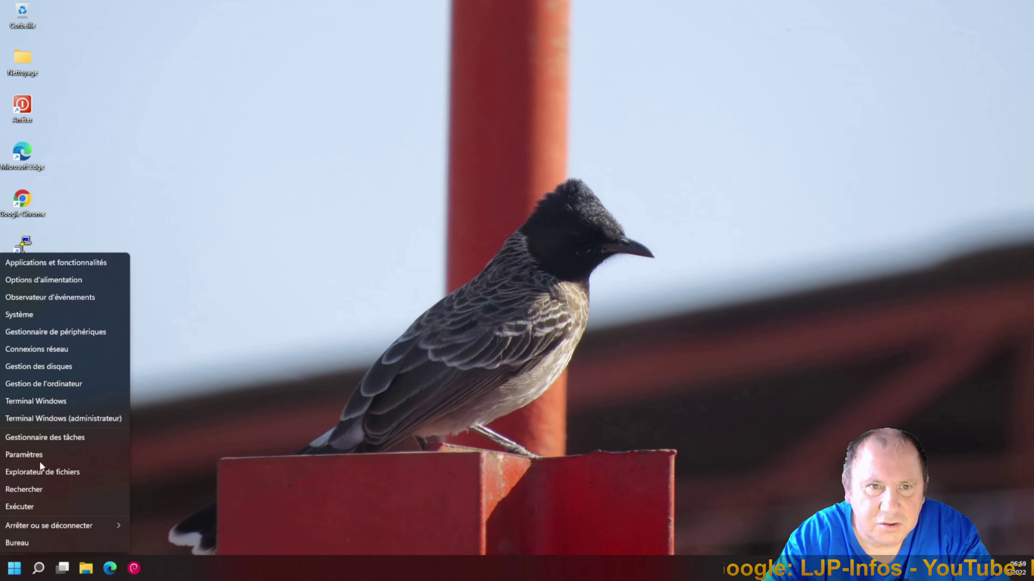
{"action": "left_click", "coordinate": [39, 460]}
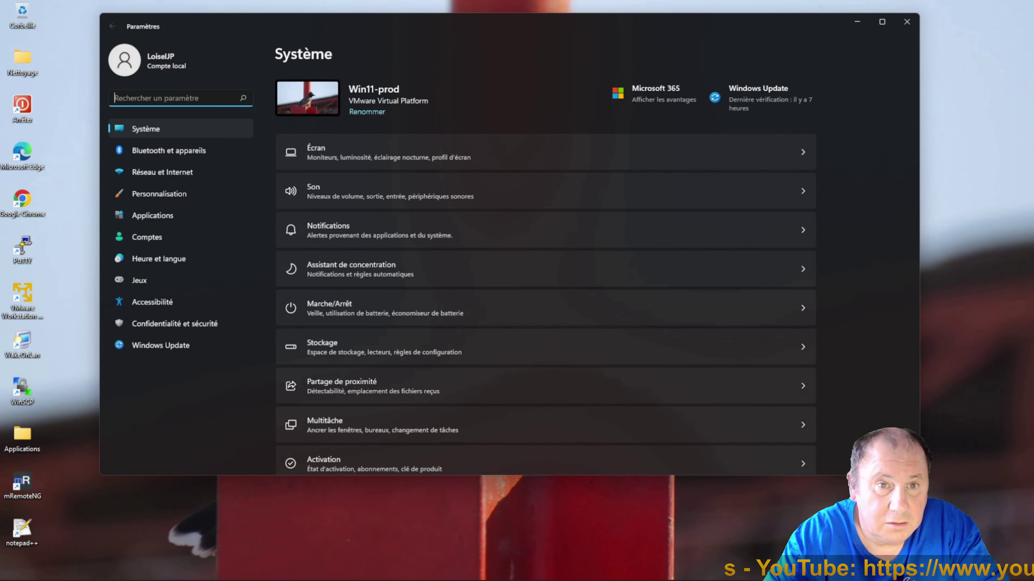
{"action": "type", "text": "pro"}
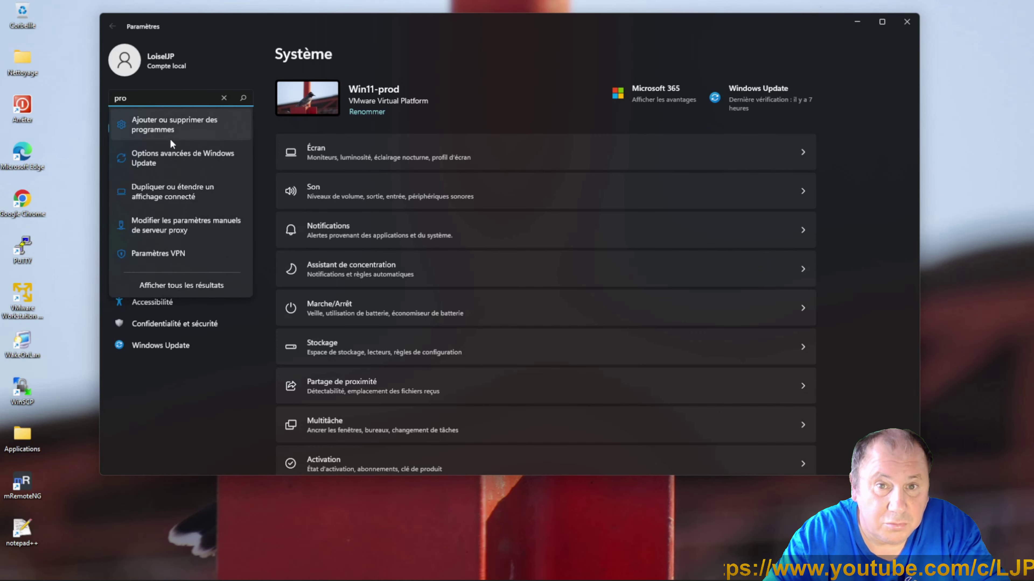
{"action": "left_click", "coordinate": [161, 133]}
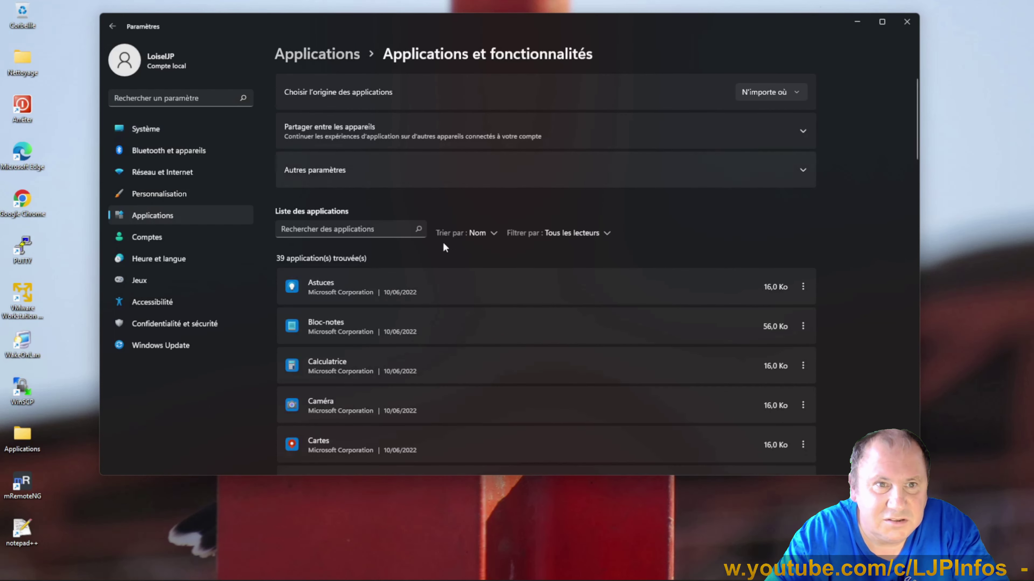
{"action": "left_click_drag", "start_coordinate": [916, 138], "coordinate": [904, 168]}
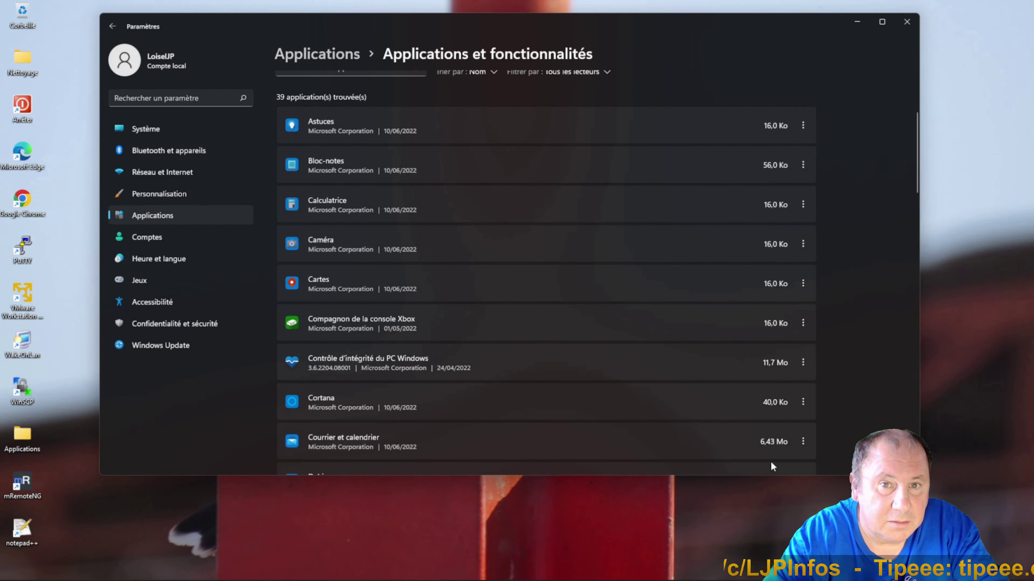
{"action": "left_click_drag", "start_coordinate": [918, 180], "coordinate": [911, 204]}
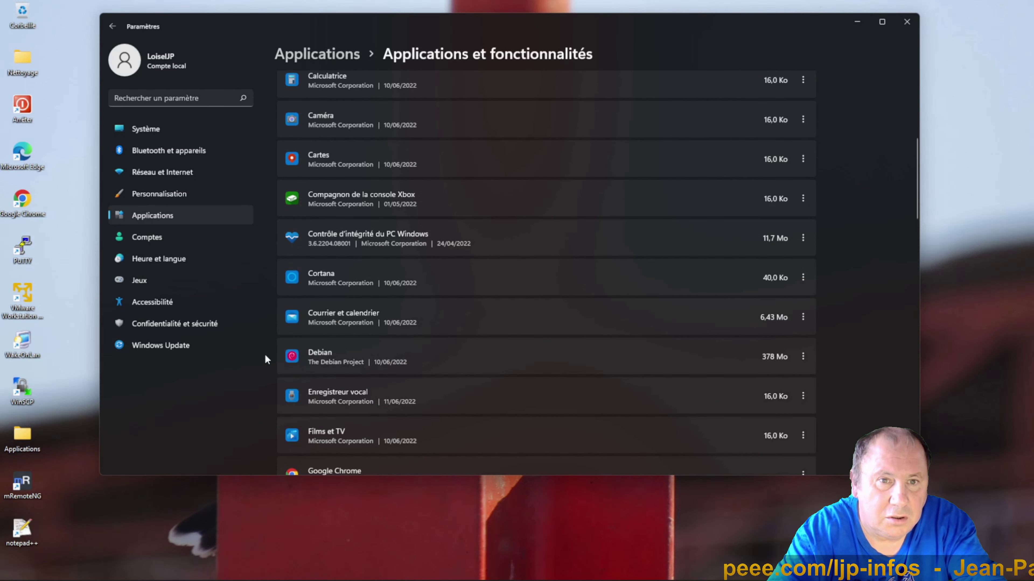
{"action": "left_click", "coordinate": [803, 358]}
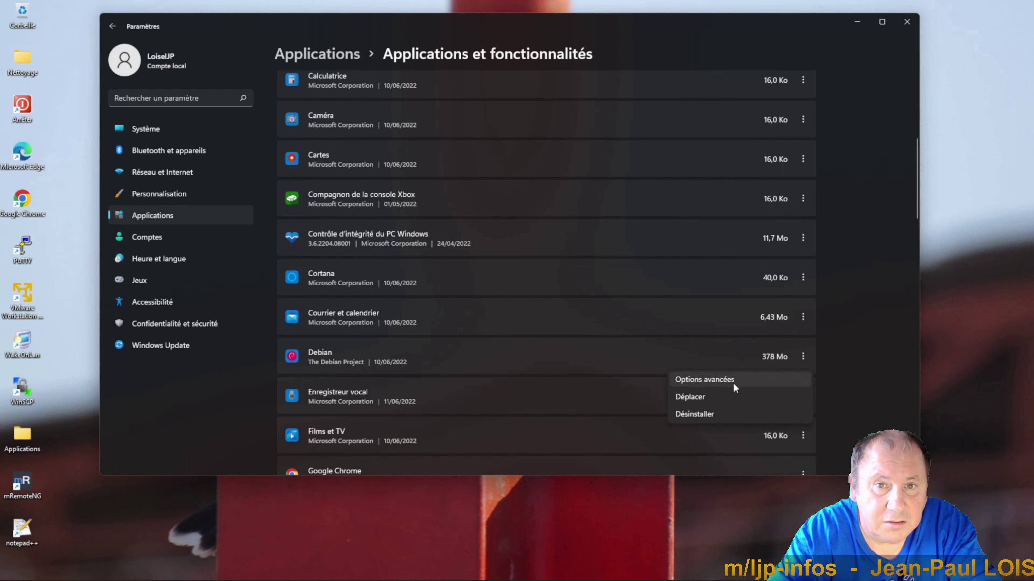
{"action": "left_click", "coordinate": [709, 412]}
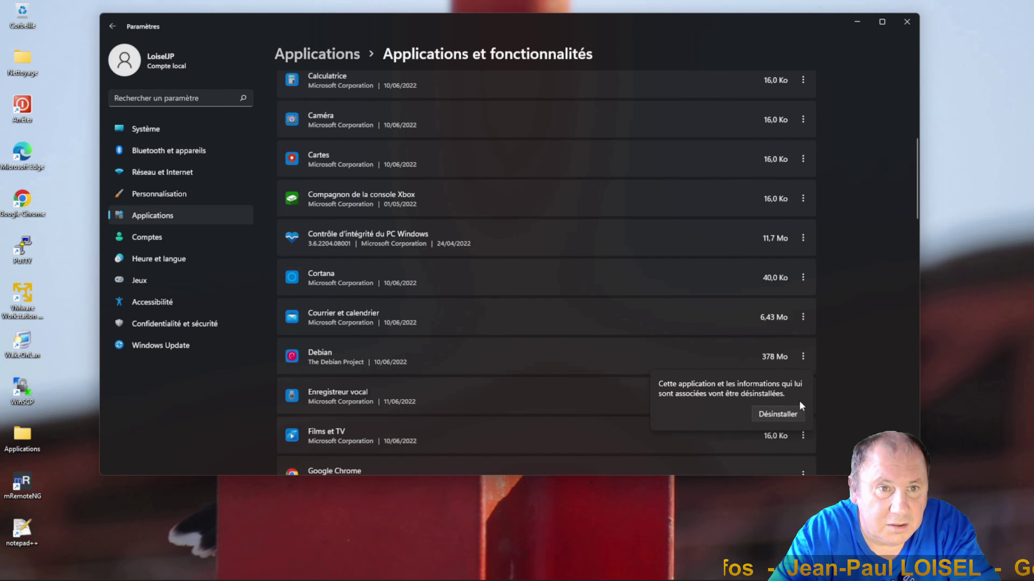
{"action": "left_click", "coordinate": [787, 413]}
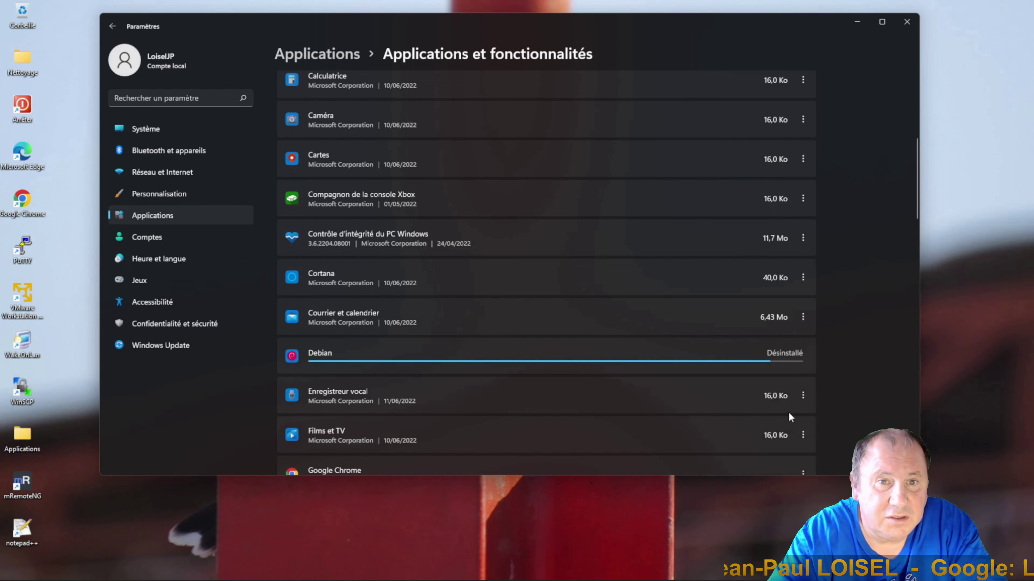
- Uninstall Windows Subsystem for Linux Update and authorize the change in User Account Control
{"action": "left_click_drag", "start_coordinate": [918, 206], "coordinate": [861, 425]}
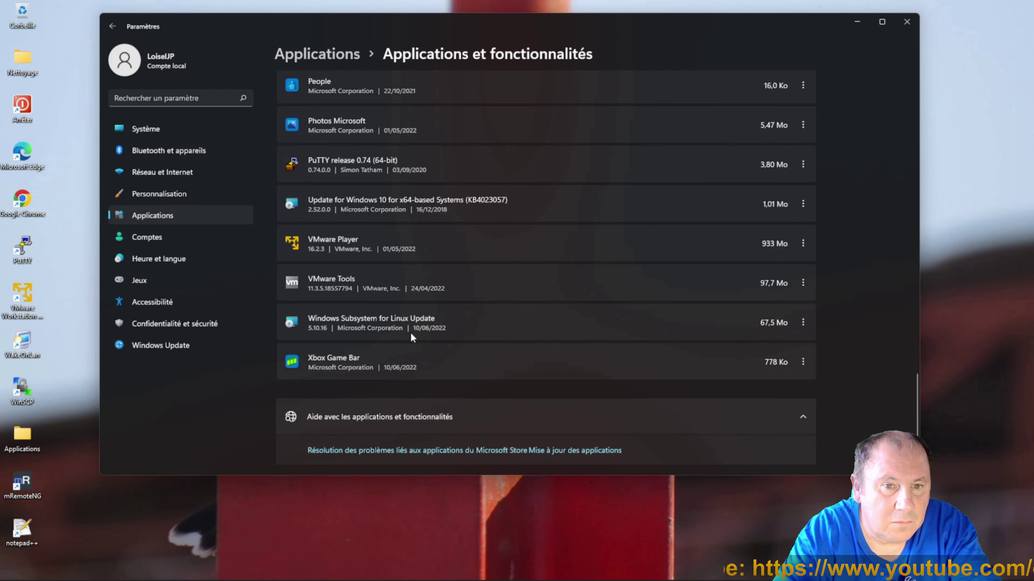
{"action": "left_click", "coordinate": [803, 323]}
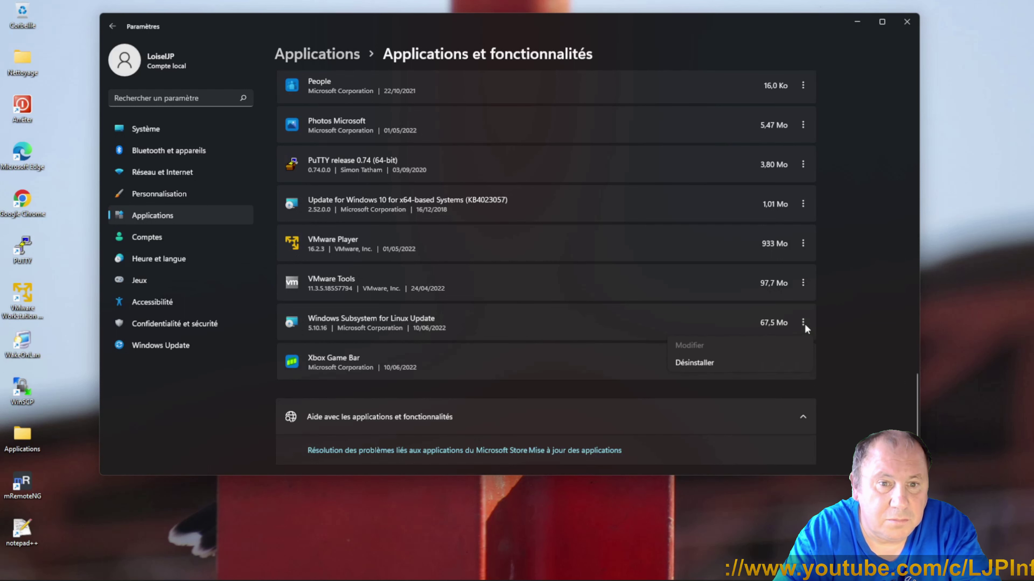
{"action": "left_click", "coordinate": [701, 362]}
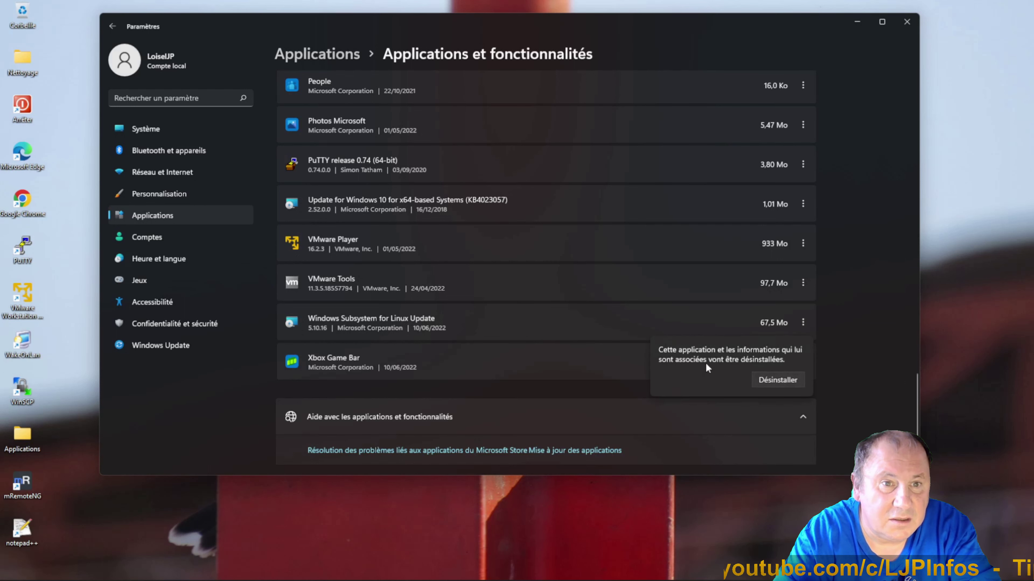
{"action": "left_click", "coordinate": [778, 380]}
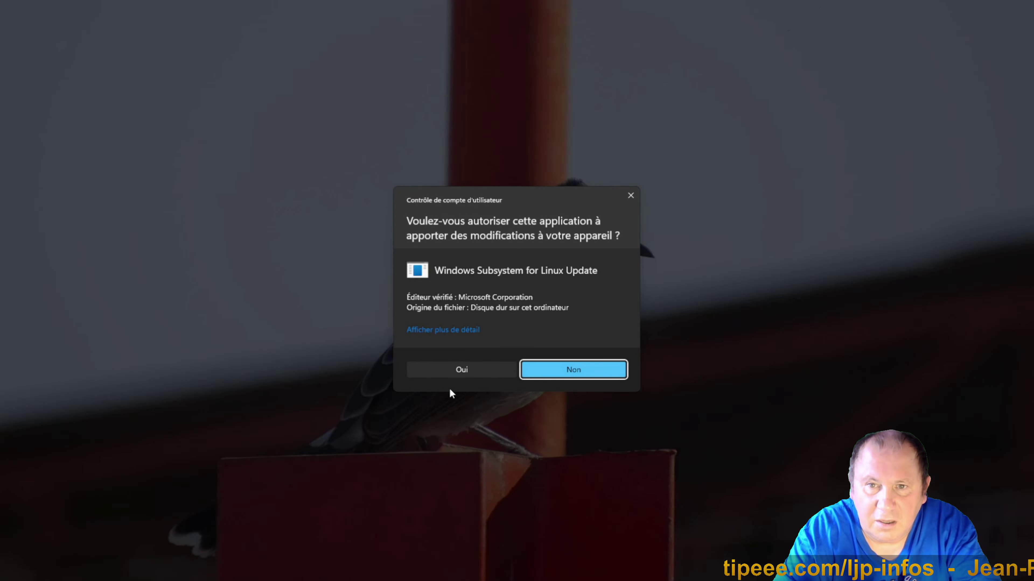
{"action": "left_click", "coordinate": [464, 367]}
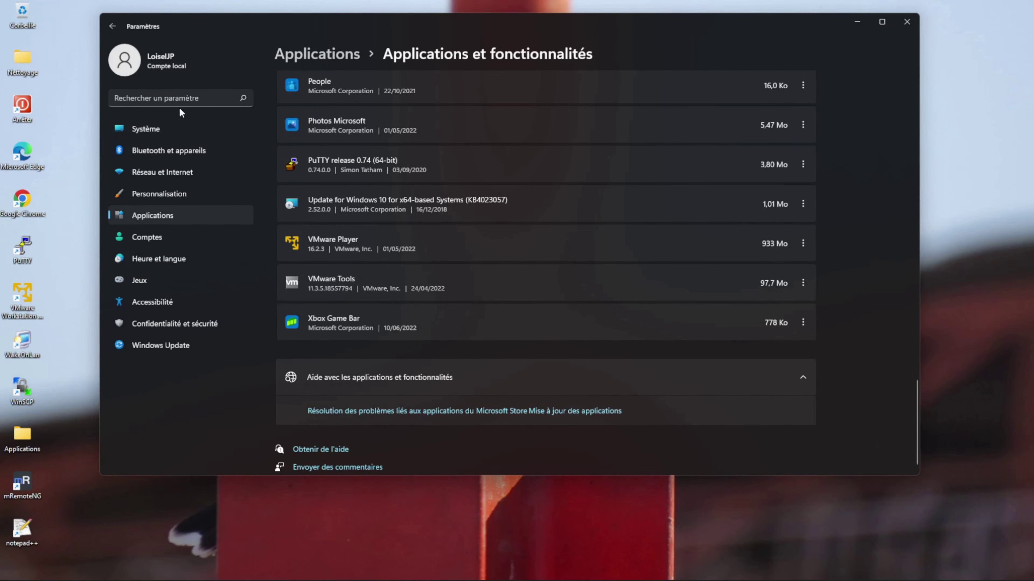
- Find Fonctionnalités facultatives in the settings and open the dialog for turning additional Windows features on or off
{"action": "left_click", "coordinate": [171, 99]}
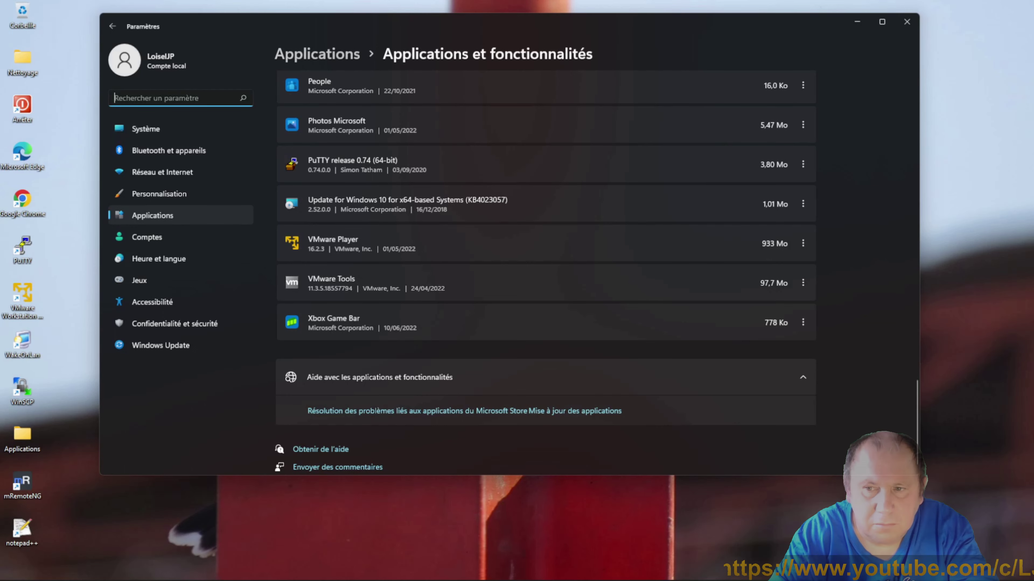
{"action": "type", "text": "fonct"}
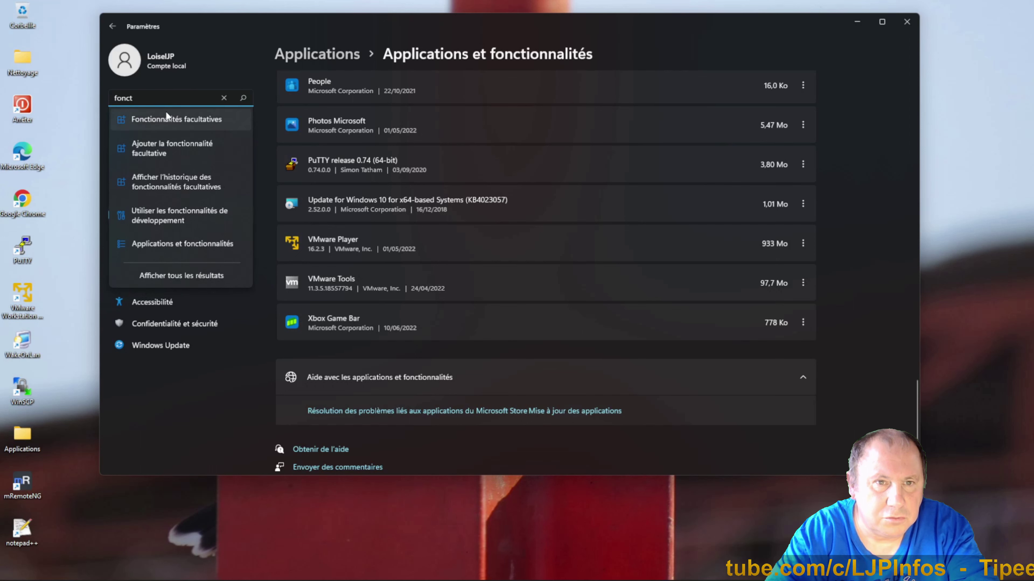
{"action": "left_click", "coordinate": [165, 126]}
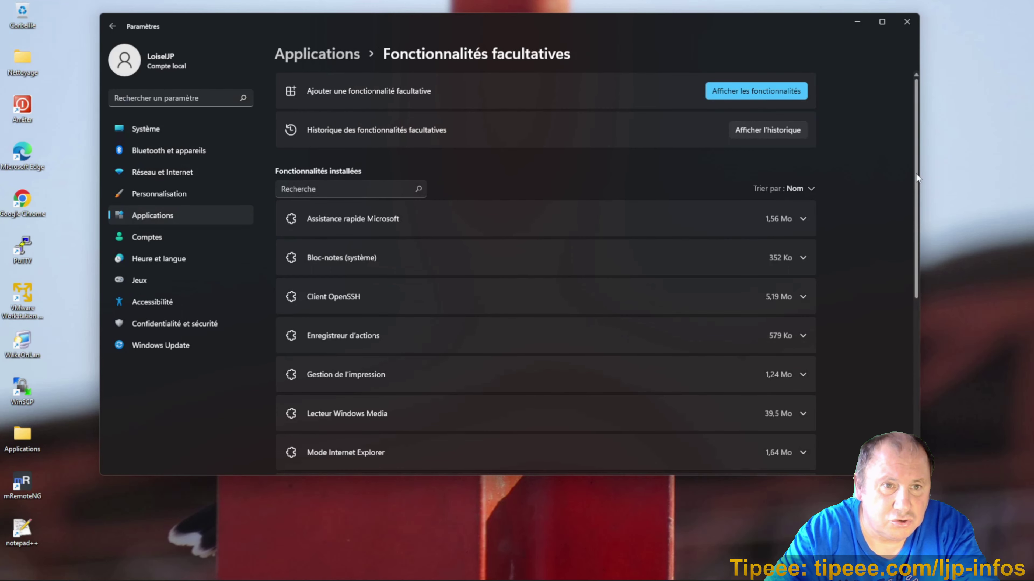
{"action": "left_click_drag", "start_coordinate": [915, 174], "coordinate": [880, 368]}
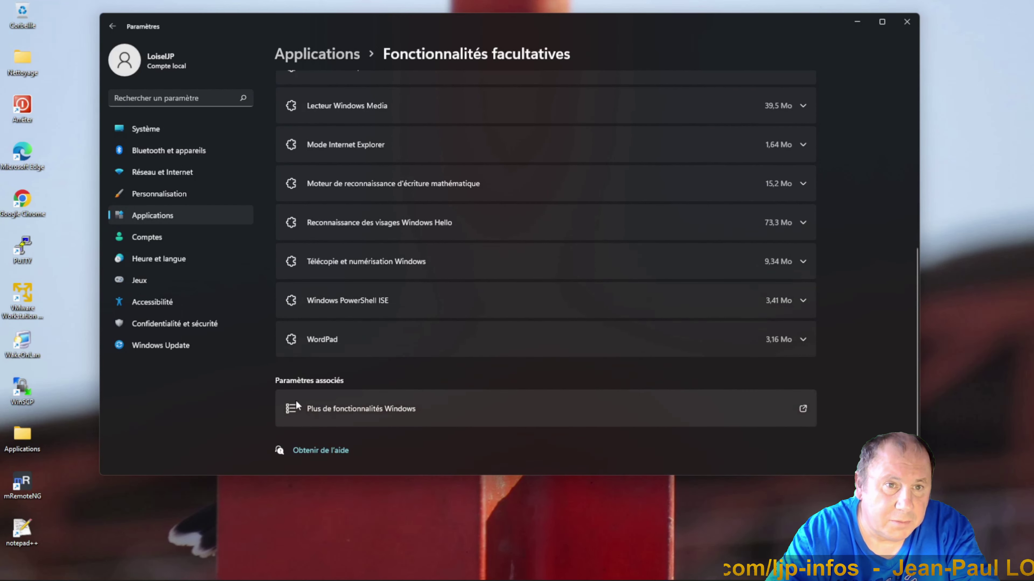
{"action": "left_click", "coordinate": [327, 409]}
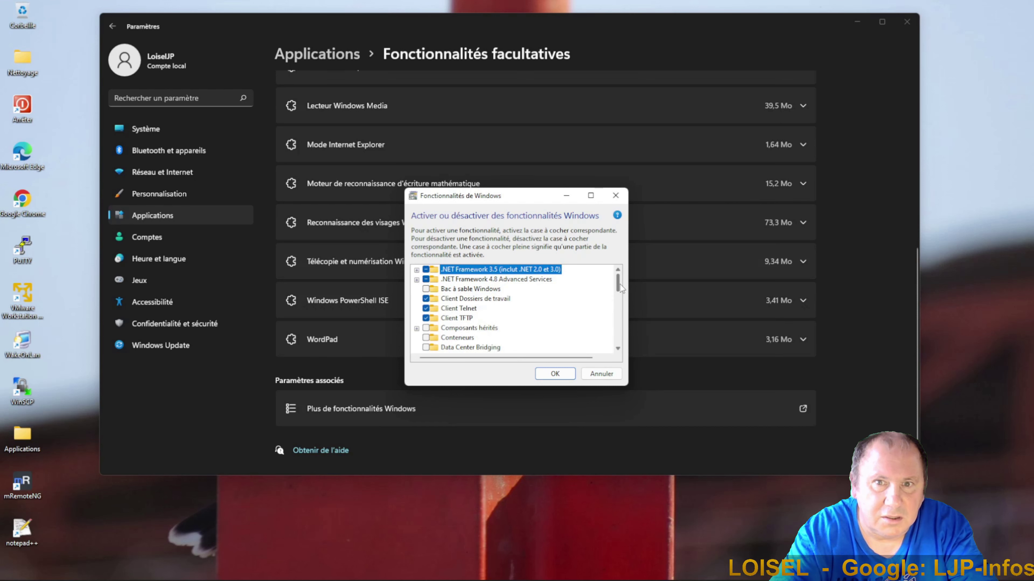
- Disable the Windows features Plateforme de machine virtuelle and Sous-système Windows pour Linux, apply the changes, and restart the PC
{"action": "scroll", "coordinate": [586, 314], "scroll_direction": "down", "scroll_amount": 3}
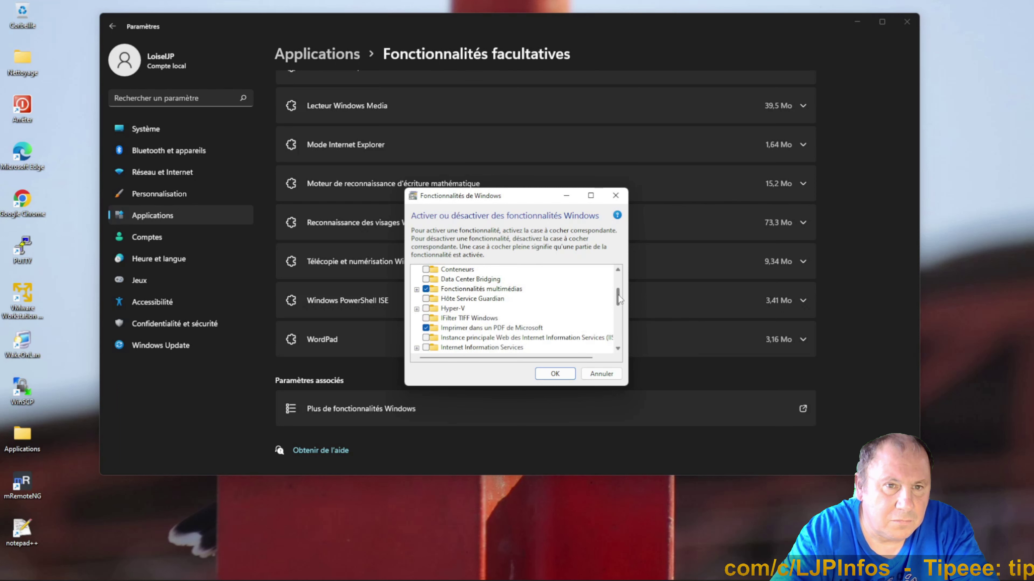
{"action": "left_click_drag", "start_coordinate": [618, 300], "coordinate": [607, 339]}
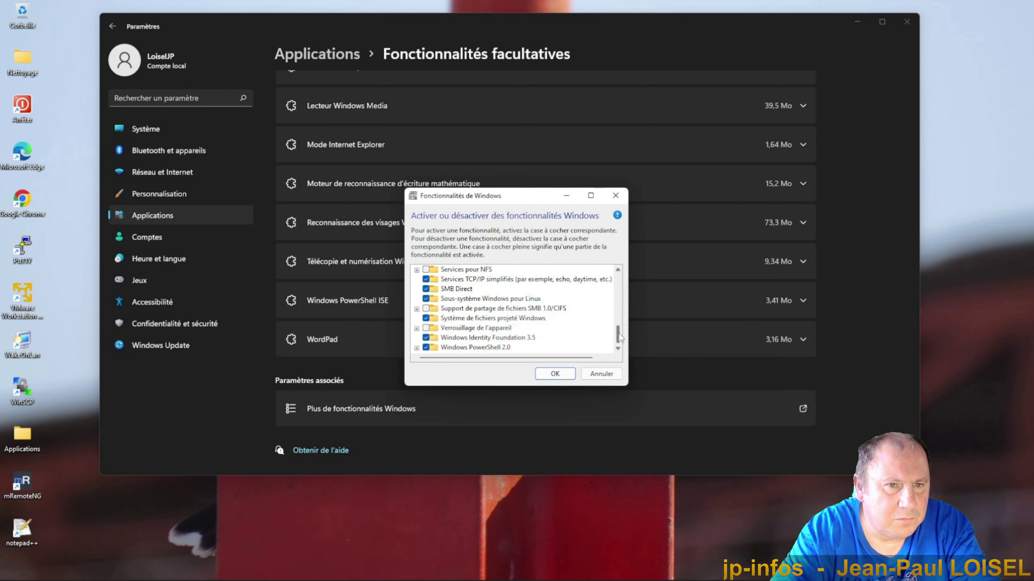
{"action": "left_click_drag", "start_coordinate": [619, 337], "coordinate": [620, 322]}
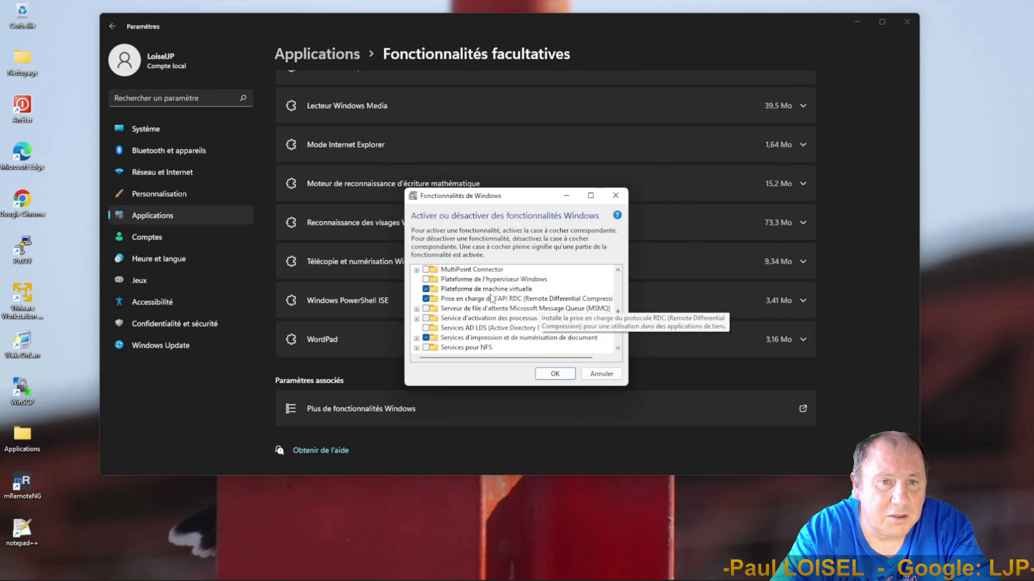
{"action": "left_click", "coordinate": [426, 289]}
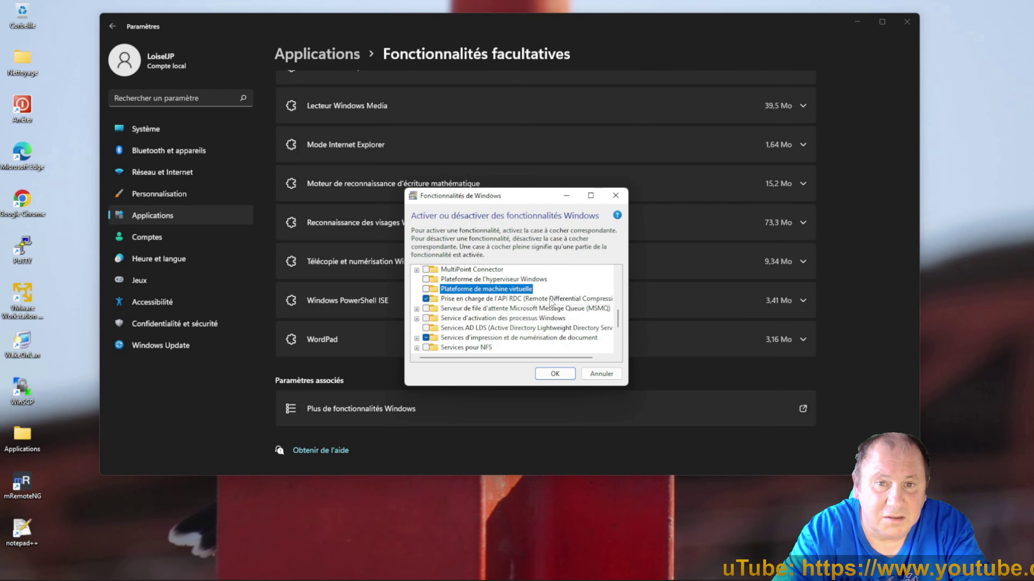
{"action": "left_click_drag", "start_coordinate": [618, 324], "coordinate": [619, 345]}
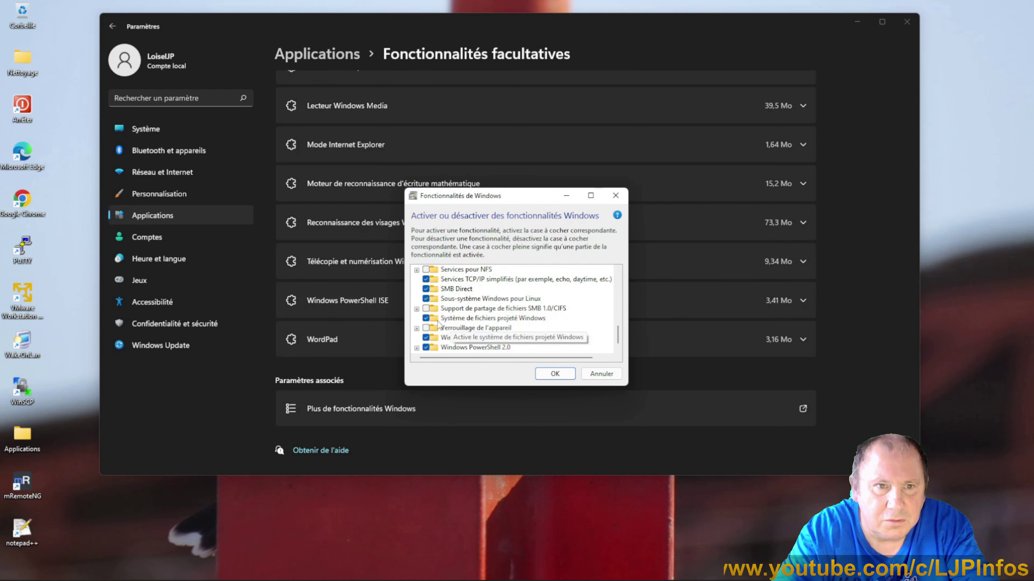
{"action": "left_click", "coordinate": [425, 299]}
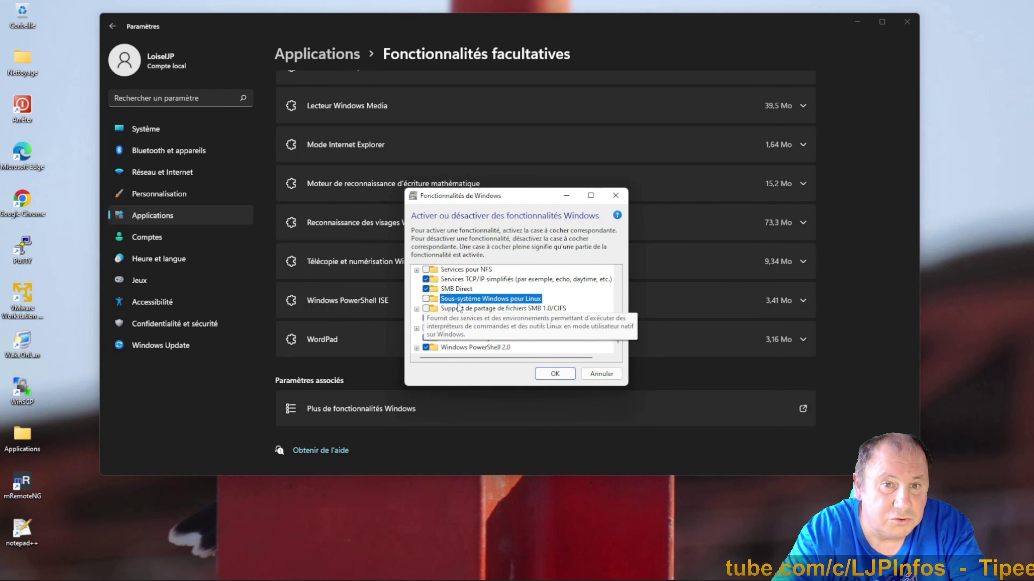
{"action": "left_click", "coordinate": [543, 375]}
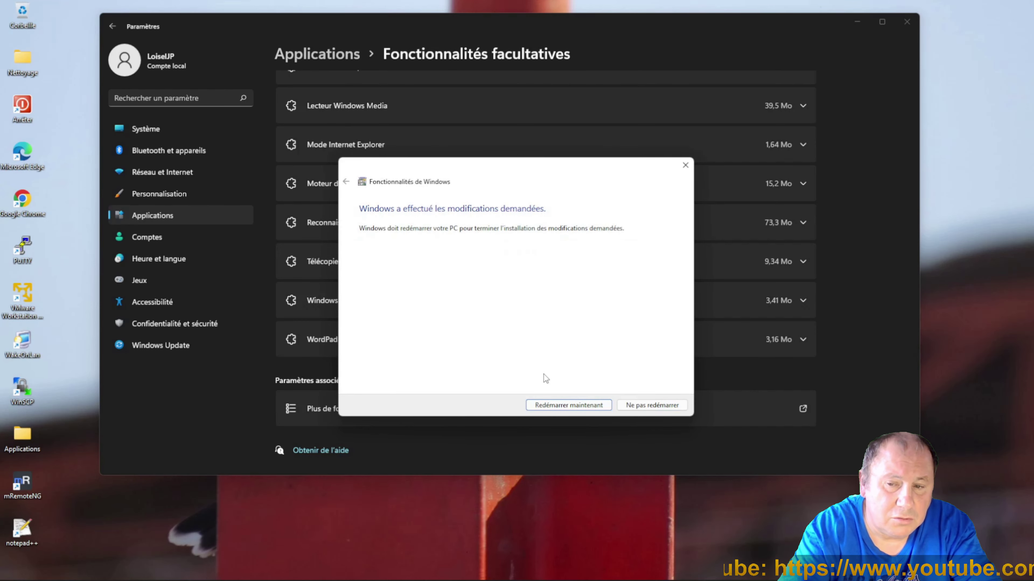
{"action": "left_click", "coordinate": [566, 405]}
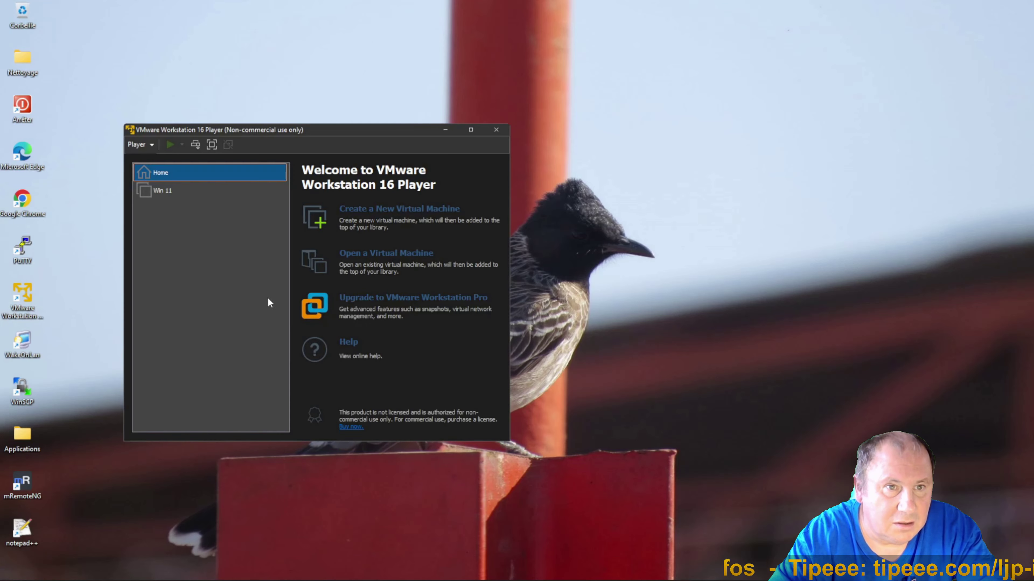
- Start the Win 11 virtual machine, accept the degraded performance warning without showing it again, and move the VM window to fit on screen
{"action": "double_click", "coordinate": [165, 190]}
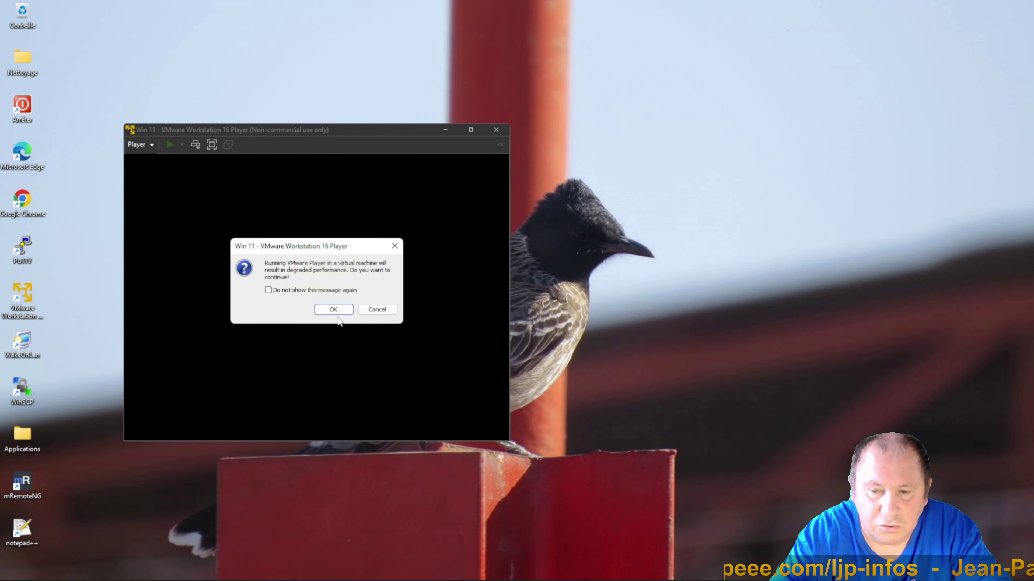
{"action": "left_click", "coordinate": [307, 292]}
{"action": "left_click", "coordinate": [325, 310]}
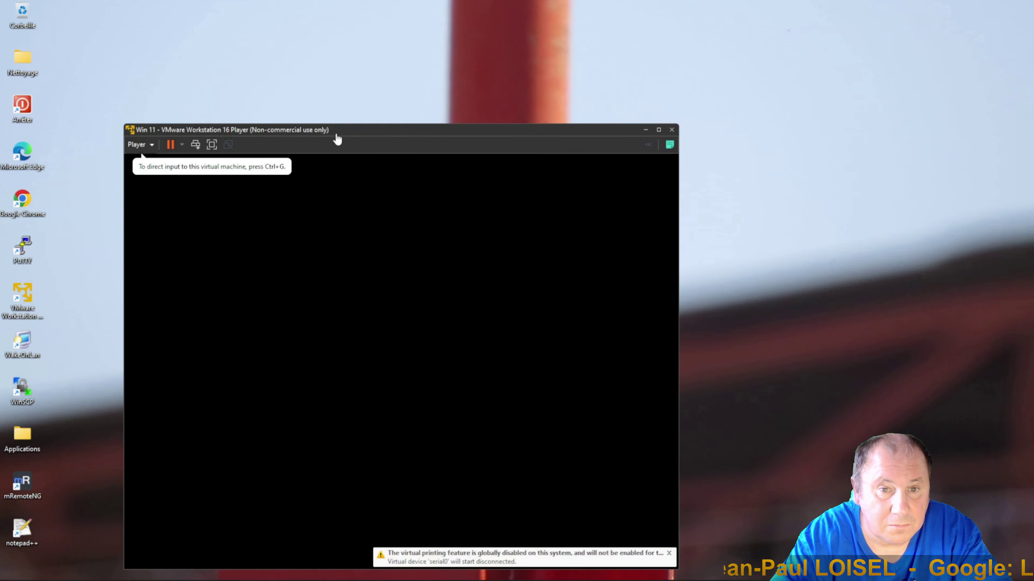
{"action": "left_click_drag", "start_coordinate": [337, 139], "coordinate": [390, 92]}
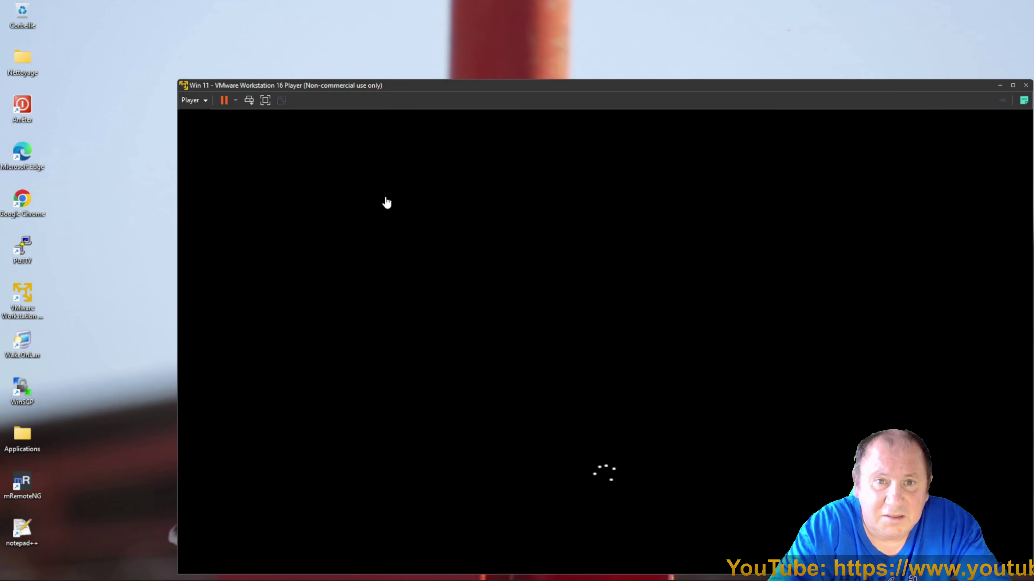
{"action": "left_click_drag", "start_coordinate": [374, 85], "coordinate": [307, 62]}
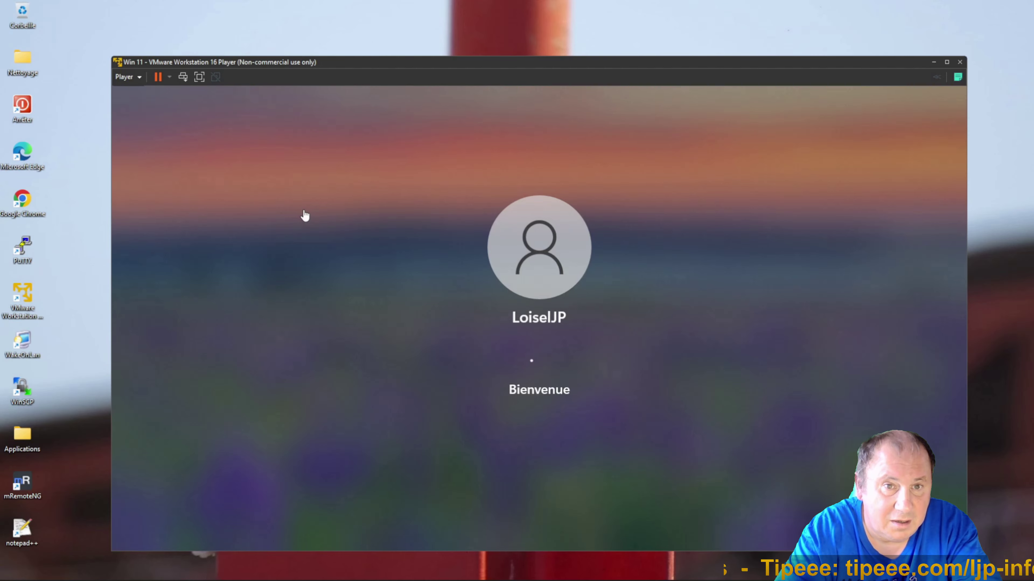
- Review the Win 11 virtual machine's processor and virtualization engine settings, then leave them without making changes
{"action": "left_click", "coordinate": [125, 77]}
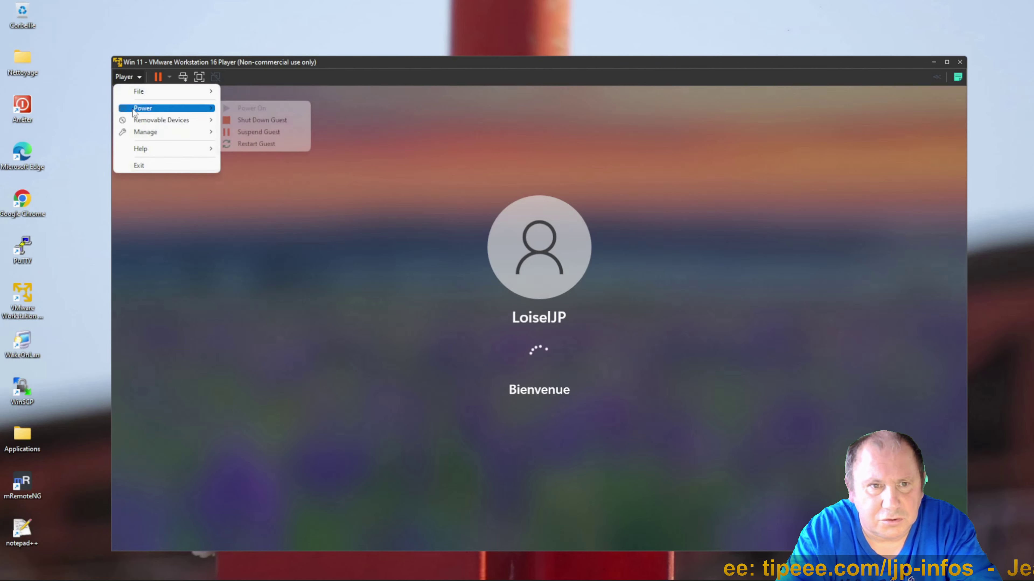
{"action": "mouse_move", "coordinate": [140, 135]}
{"action": "left_click", "coordinate": [252, 161]}
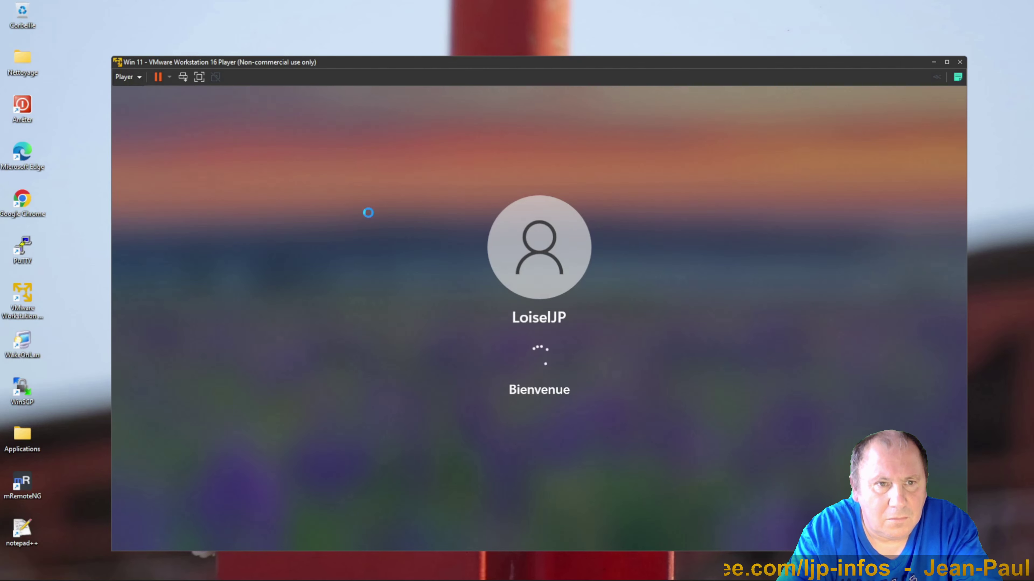
{"action": "left_click", "coordinate": [378, 169]}
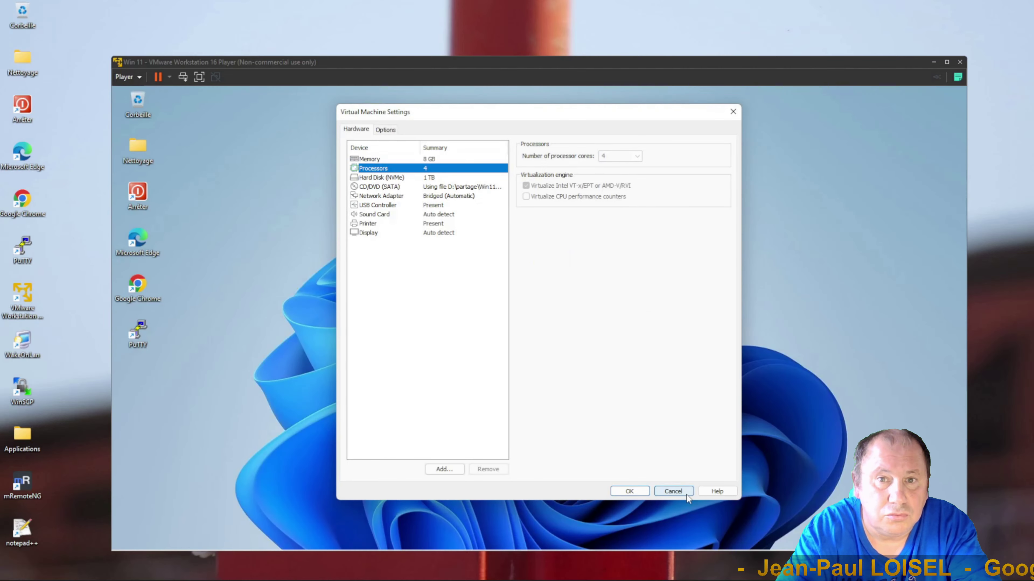
{"action": "left_click", "coordinate": [680, 494]}
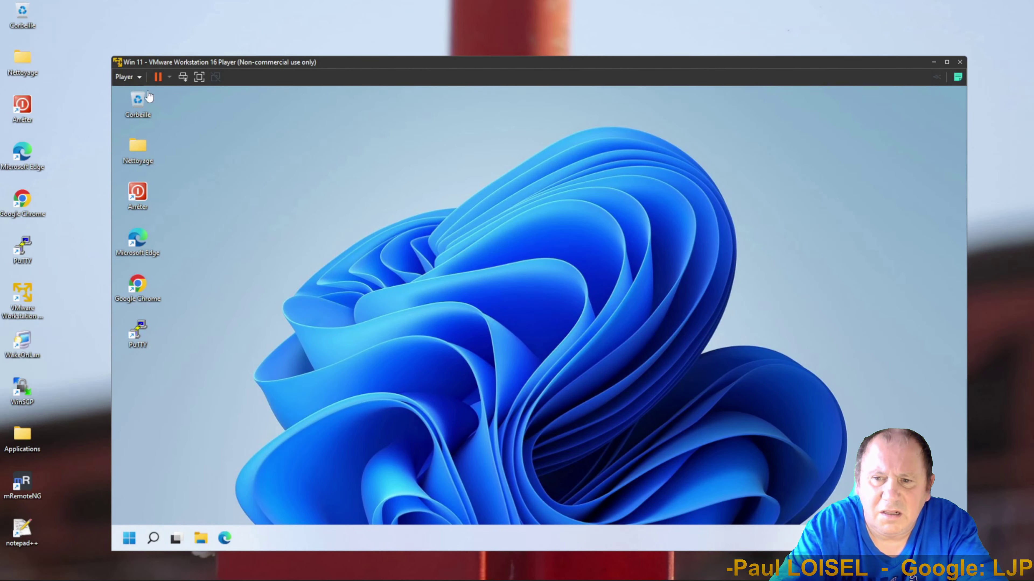
- Shrink the nested Win 11 window, take Win11-prod out of full screen mode, and arrange both windows so the nesting is visible
{"action": "left_click_drag", "start_coordinate": [110, 55], "coordinate": [239, 143]}
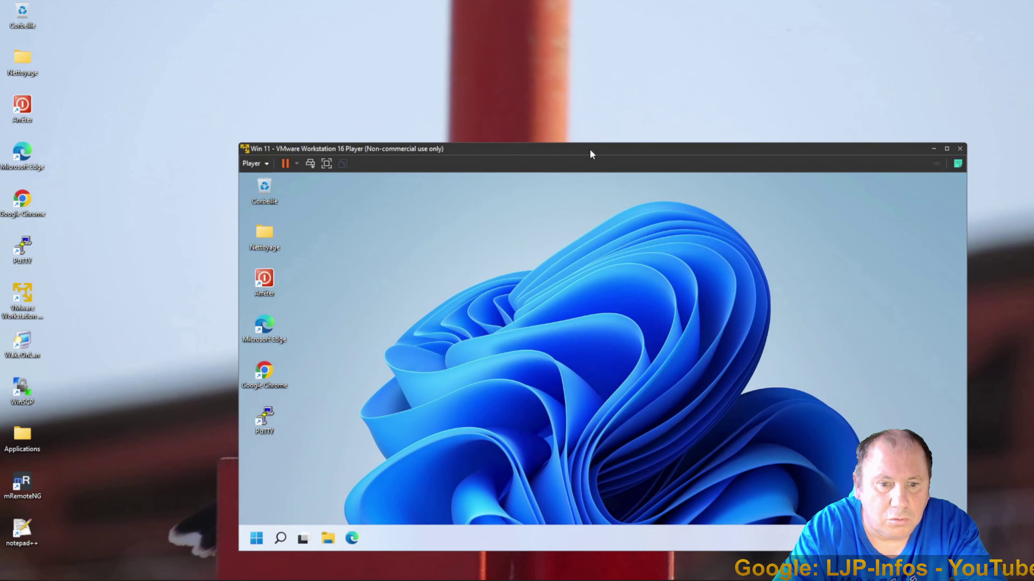
{"action": "left_click_drag", "start_coordinate": [590, 156], "coordinate": [424, 42]}
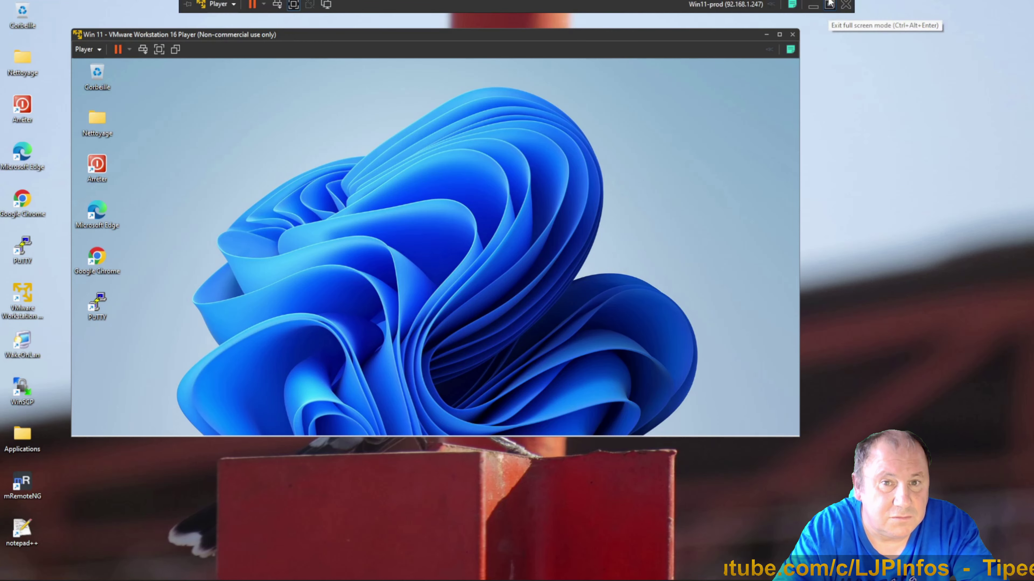
{"action": "left_click", "coordinate": [830, 3]}
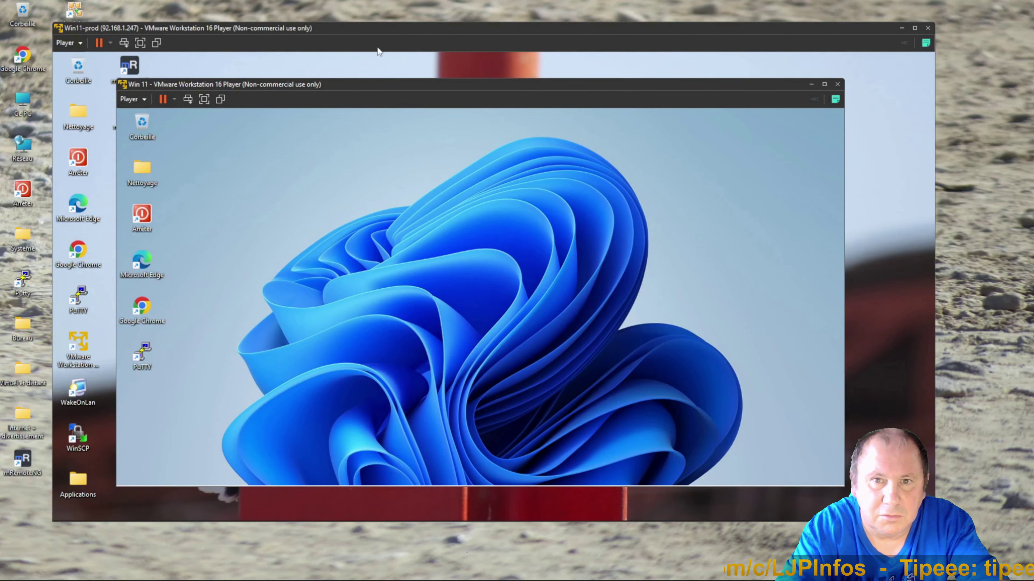
{"action": "left_click_drag", "start_coordinate": [331, 30], "coordinate": [354, 35]}
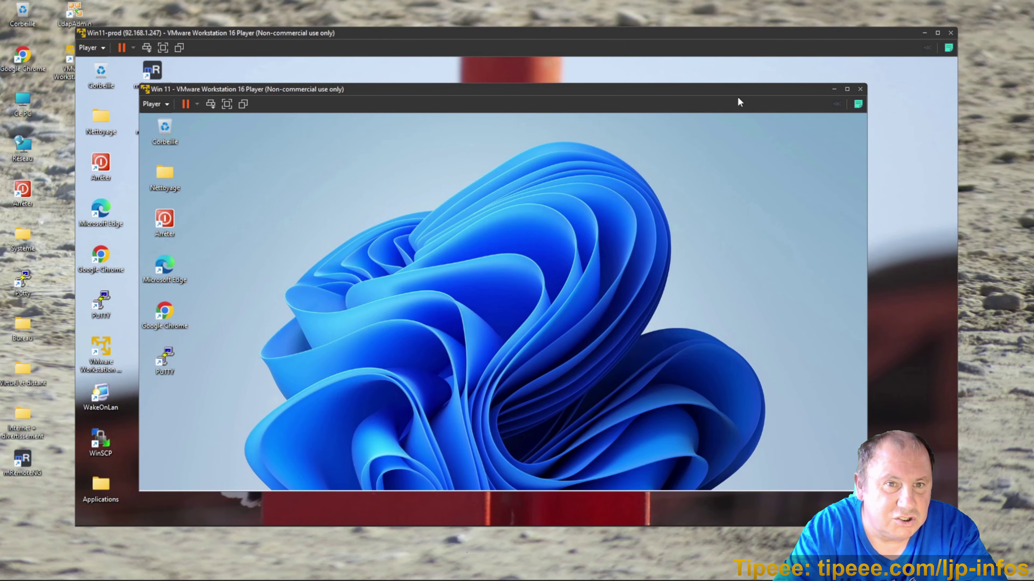
{"action": "left_click_drag", "start_coordinate": [735, 94], "coordinate": [775, 89]}
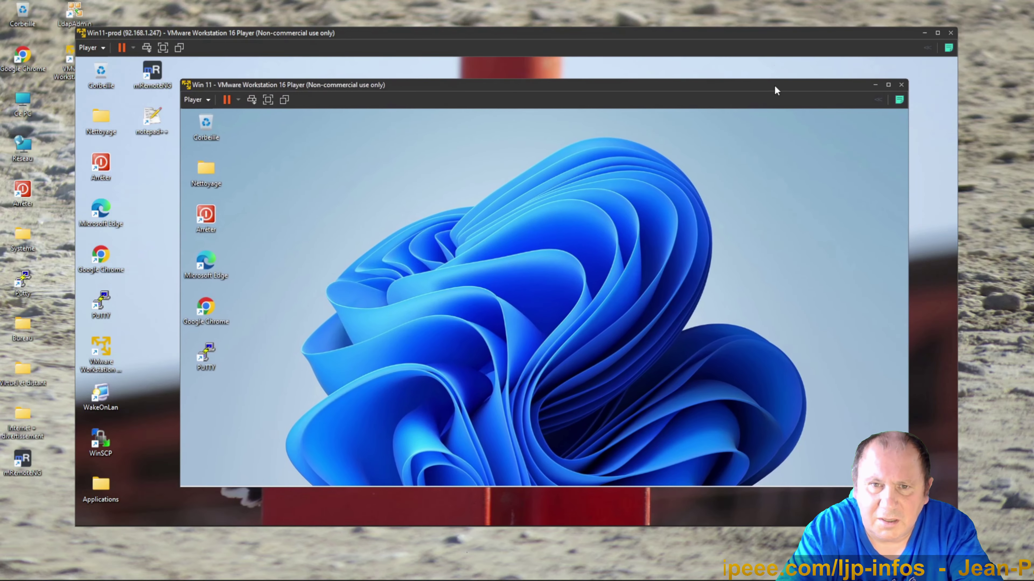
- Shut down the nested Win 11 machine and its Win11-prod host machine using the Arrêter shortcut on each desktop
{"action": "left_click", "coordinate": [205, 230]}
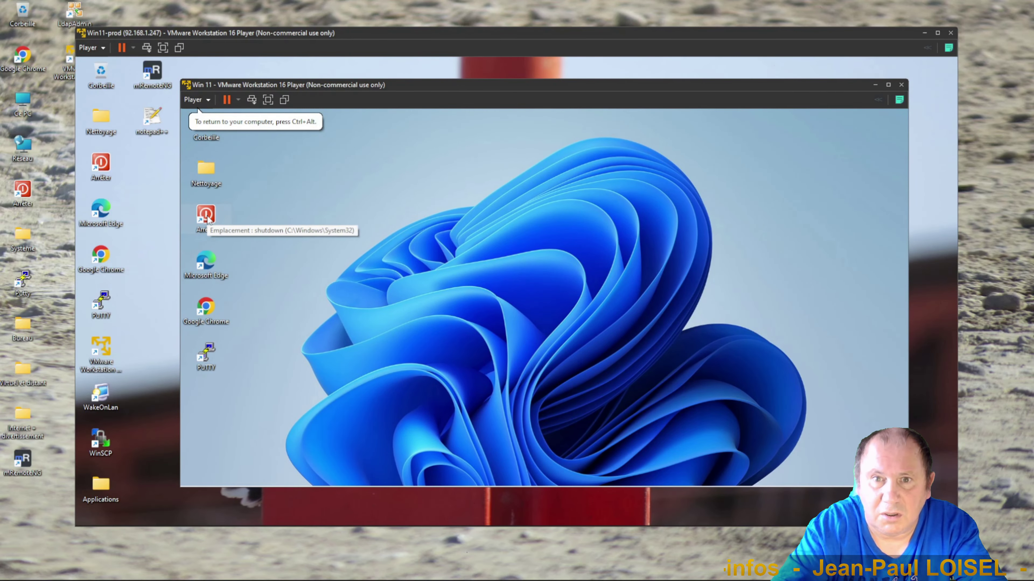
{"action": "double_click", "coordinate": [207, 216]}
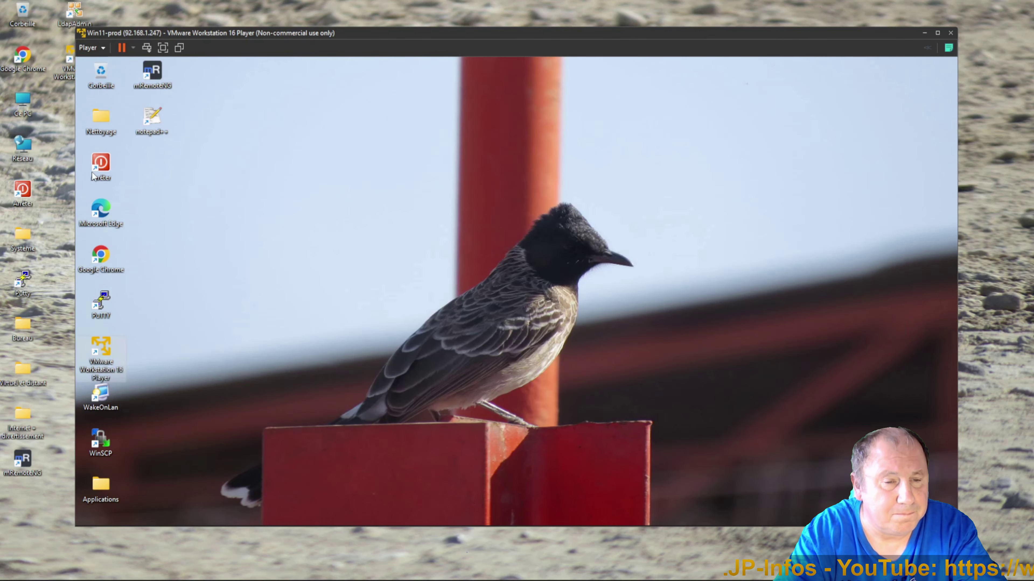
{"action": "left_click", "coordinate": [102, 163]}
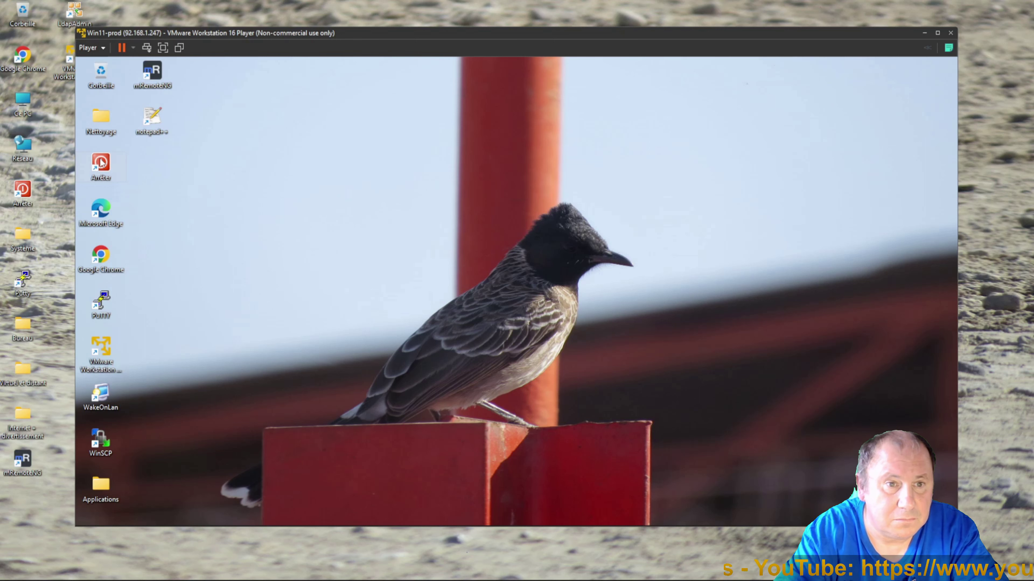
{"action": "double_click", "coordinate": [102, 163]}
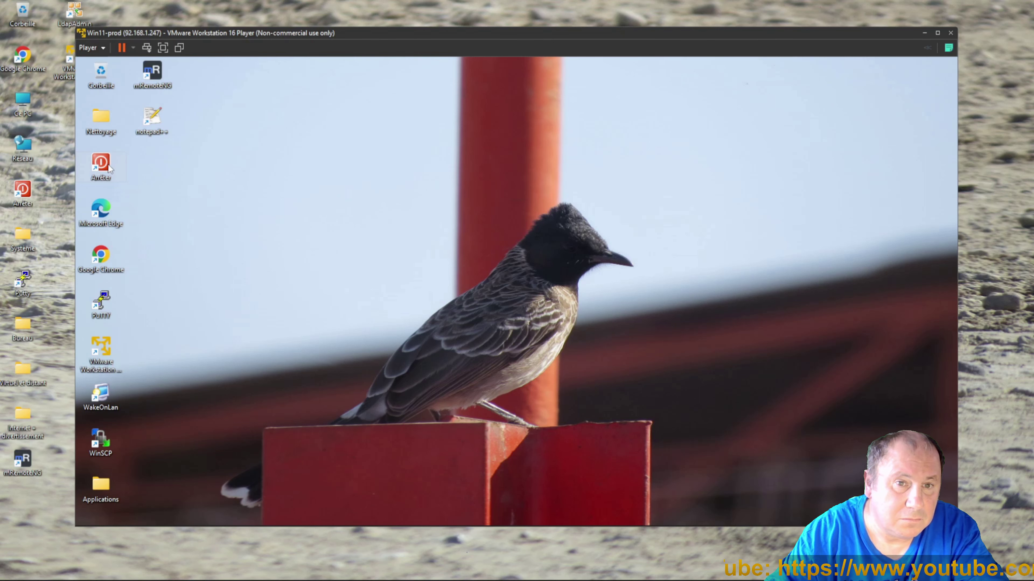